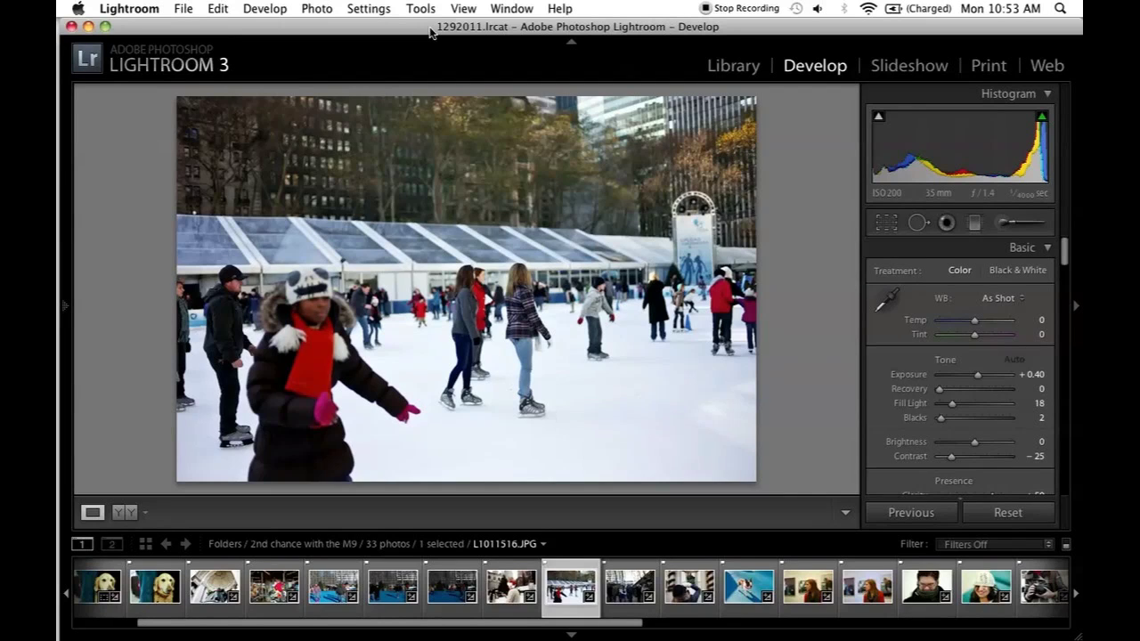
Step through the shoot with the arrow keys, viewing the woman-in-hat and scarf portraits
key(Right)
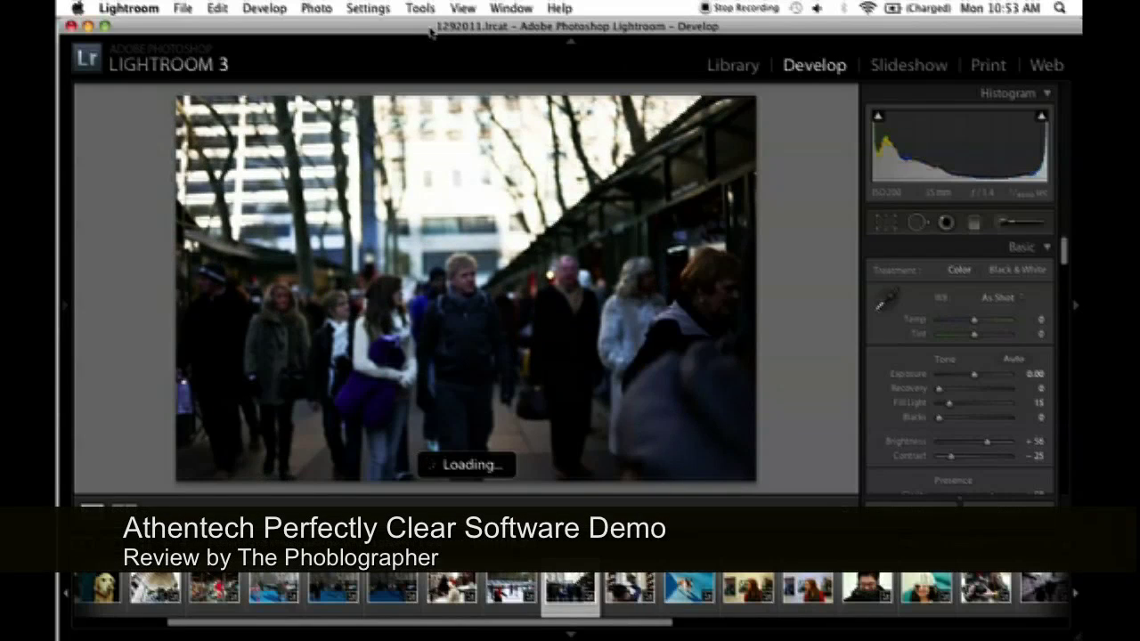
key(Right)
key(Right)
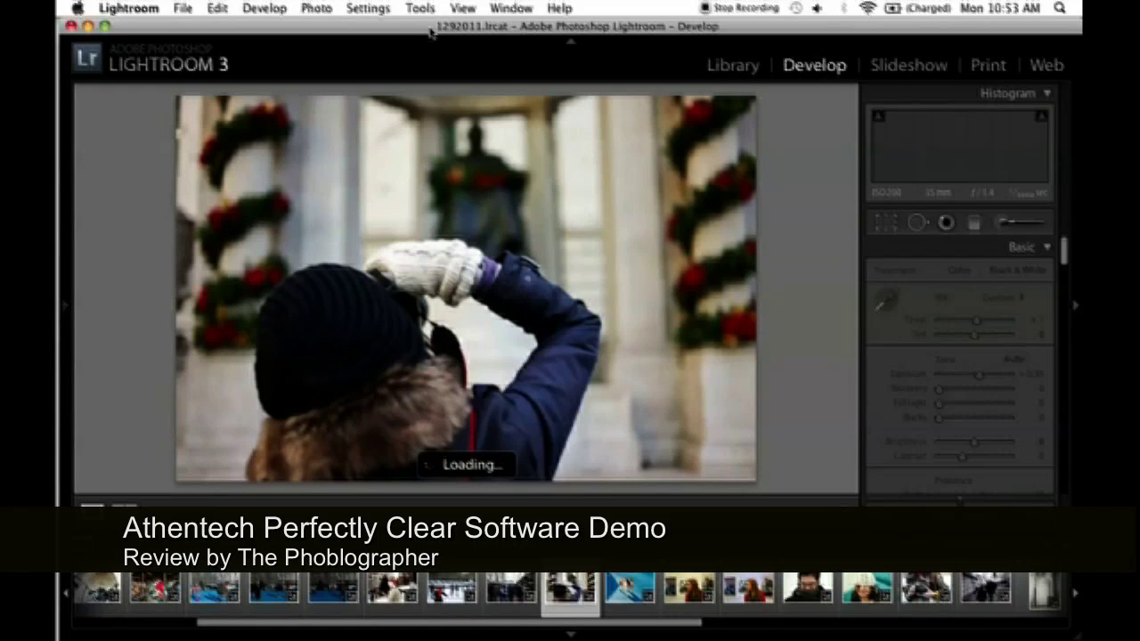
key(Right)
key(Right)
key(Right)
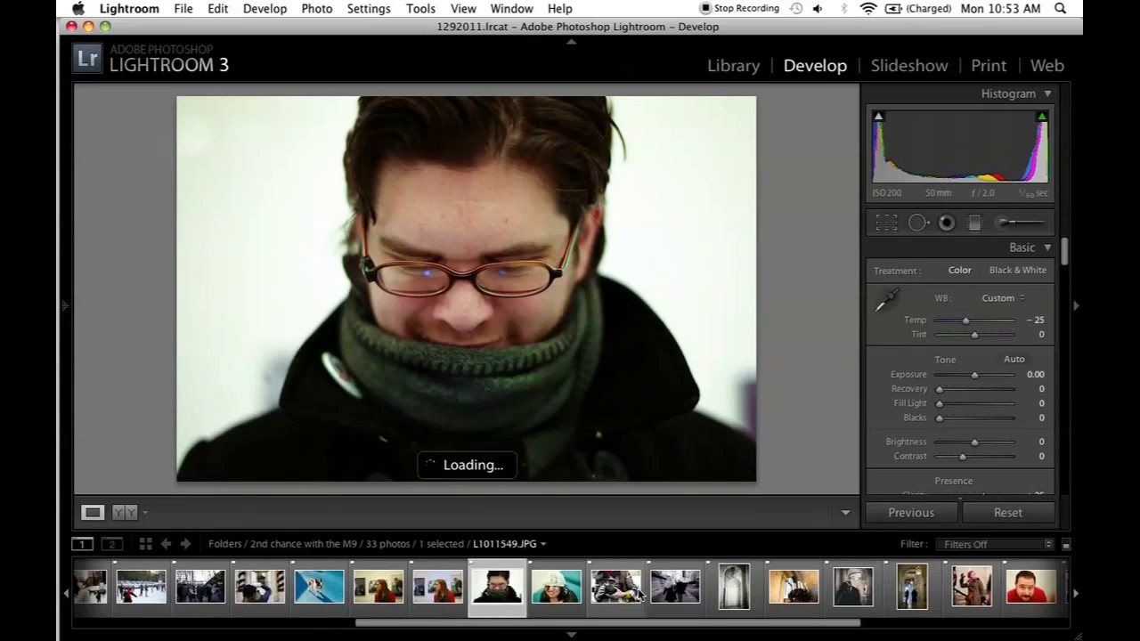
click(565, 611)
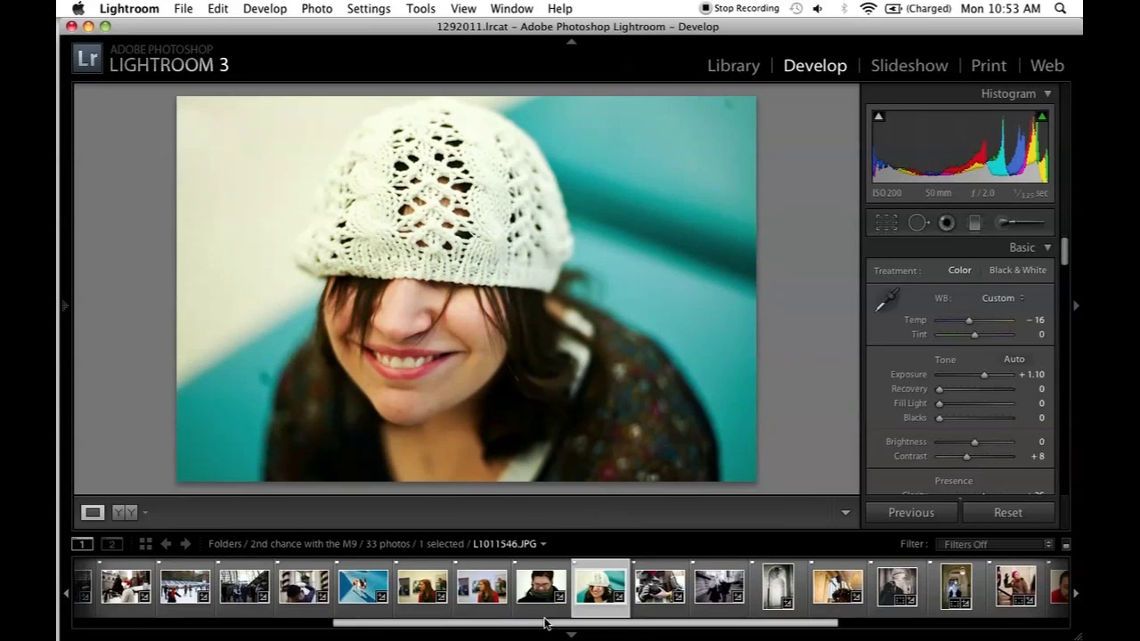
click(543, 615)
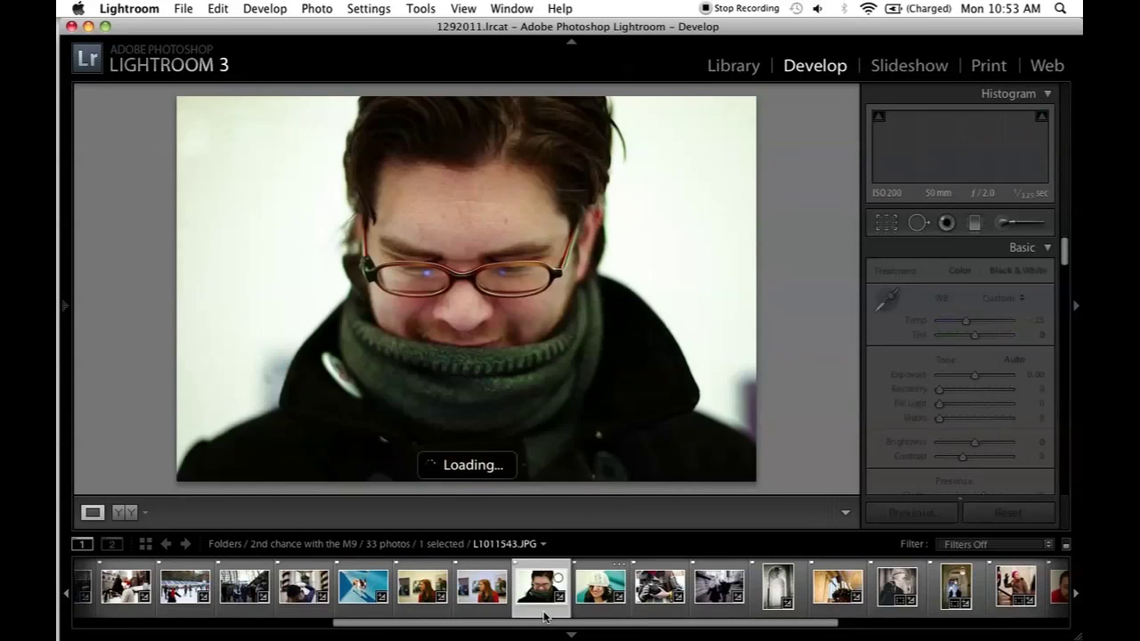
click(594, 614)
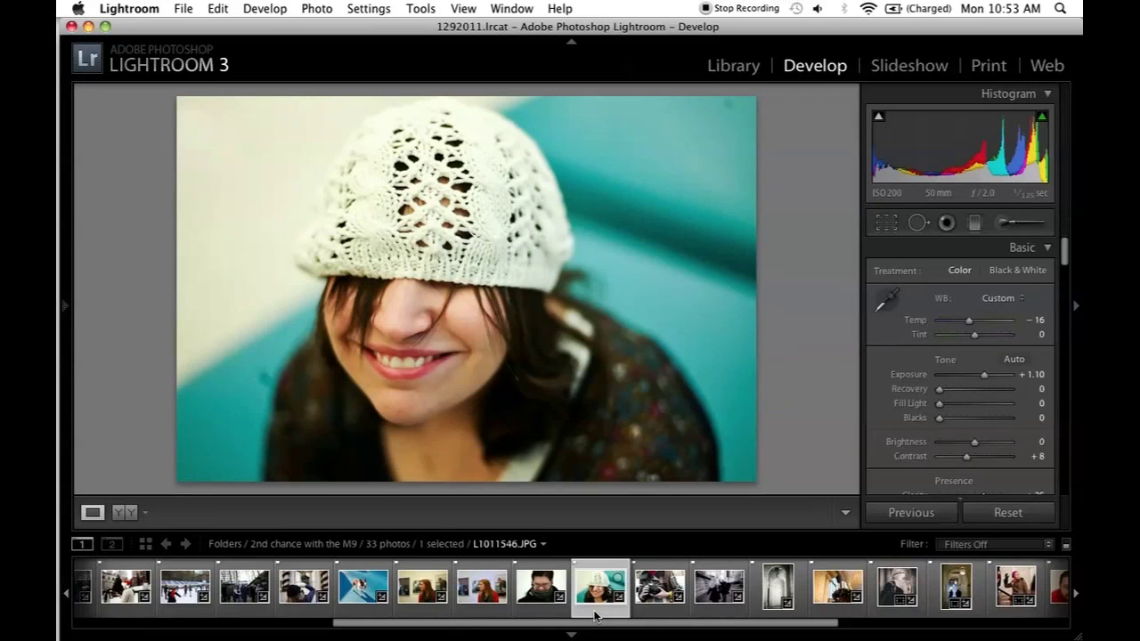
Browse the filmstrip to the woman-with-camera, blue park and golden retriever photos
scroll(594, 615, up, 3)
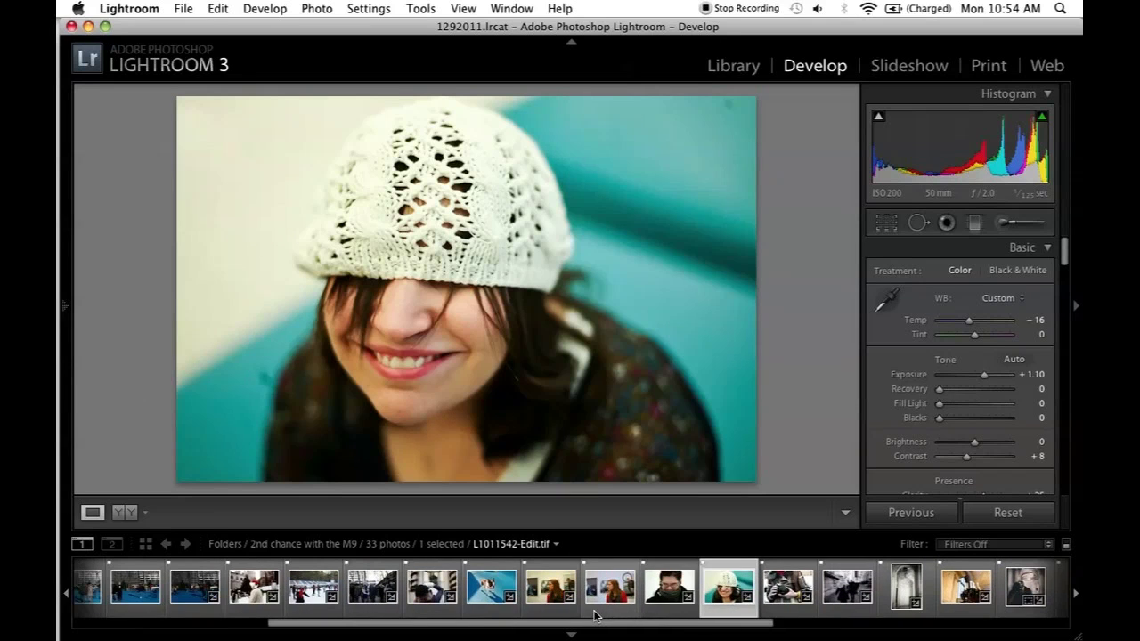
click(491, 615)
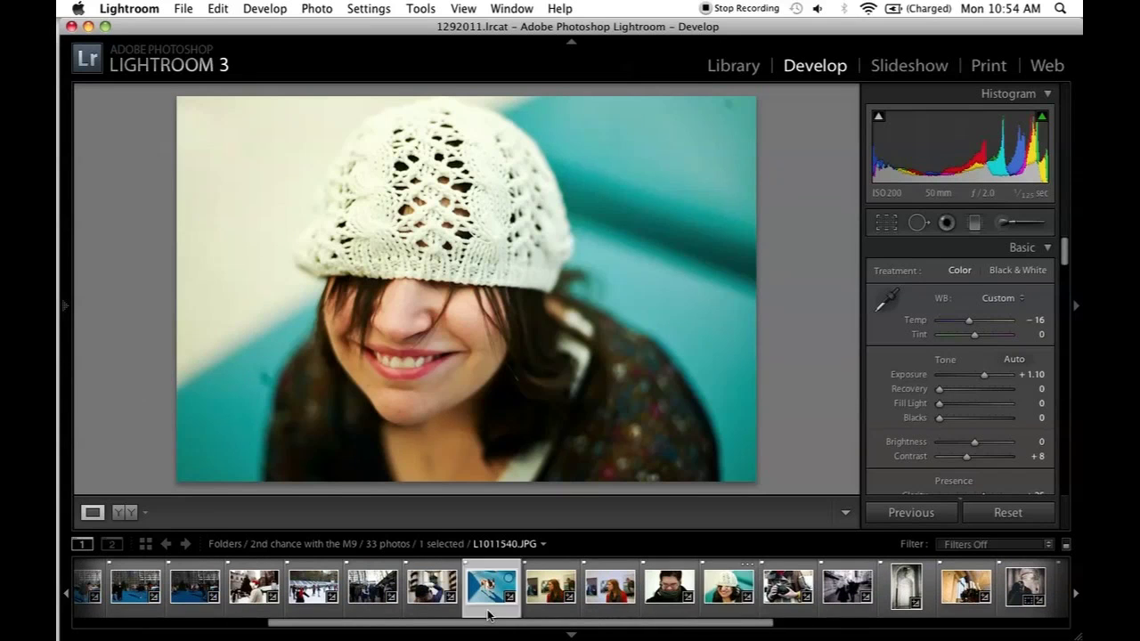
click(434, 615)
scroll(415, 614, up, 2)
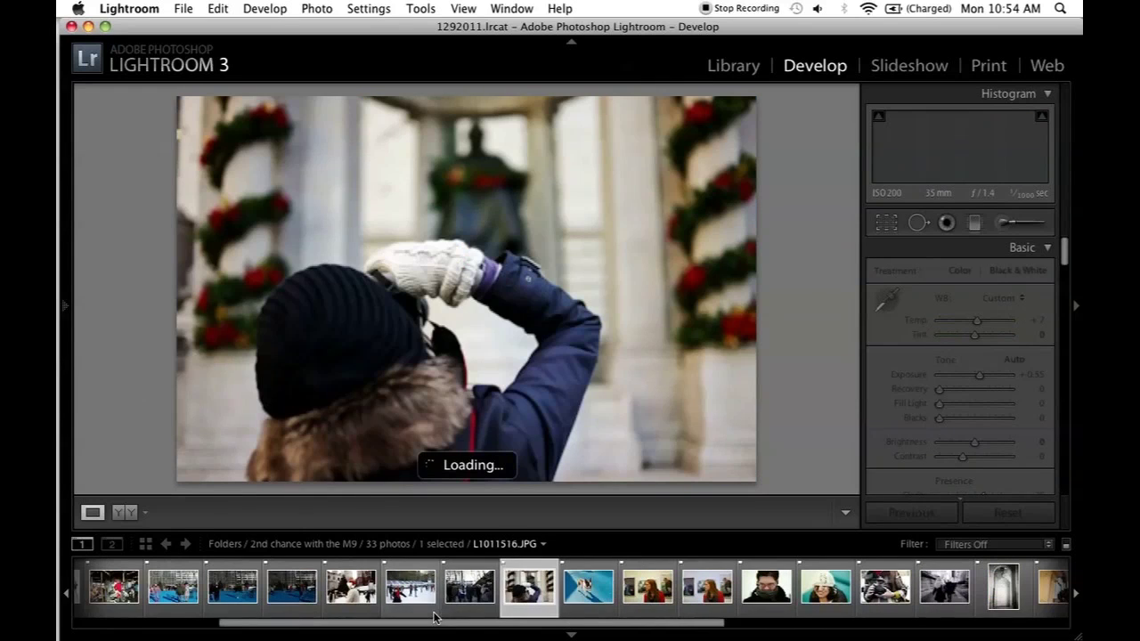
click(295, 614)
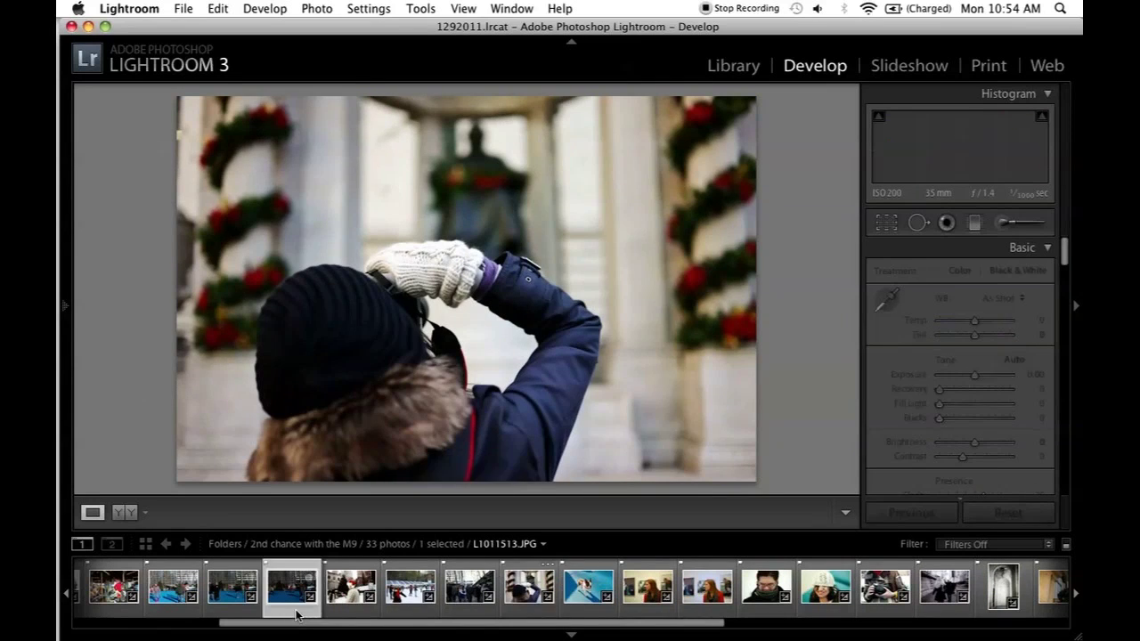
scroll(295, 614, up, 6)
click(223, 615)
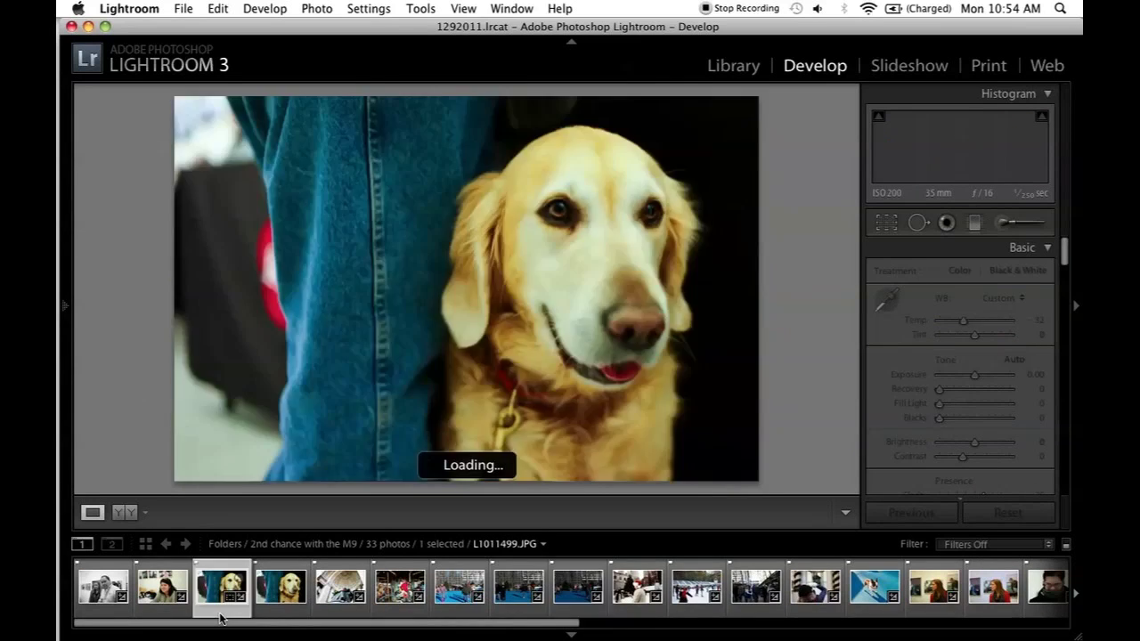
Open the turquoise wall photo L1011591.JPG after viewing the pink-hat portrait
scroll(396, 608, up, 5)
scroll(397, 608, right, 10)
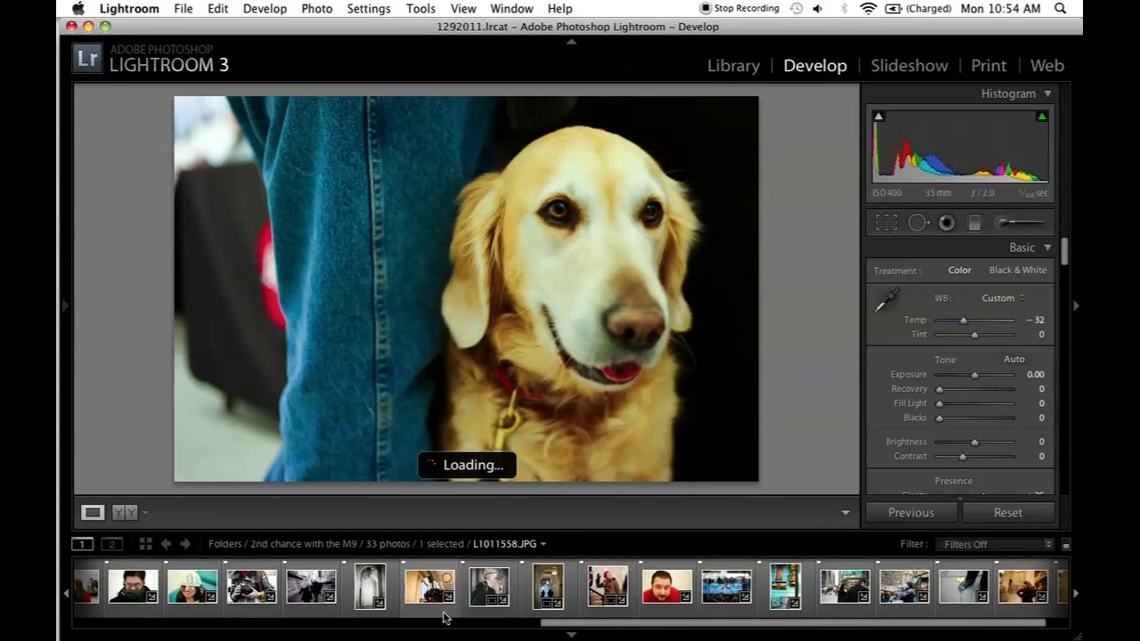
click(602, 616)
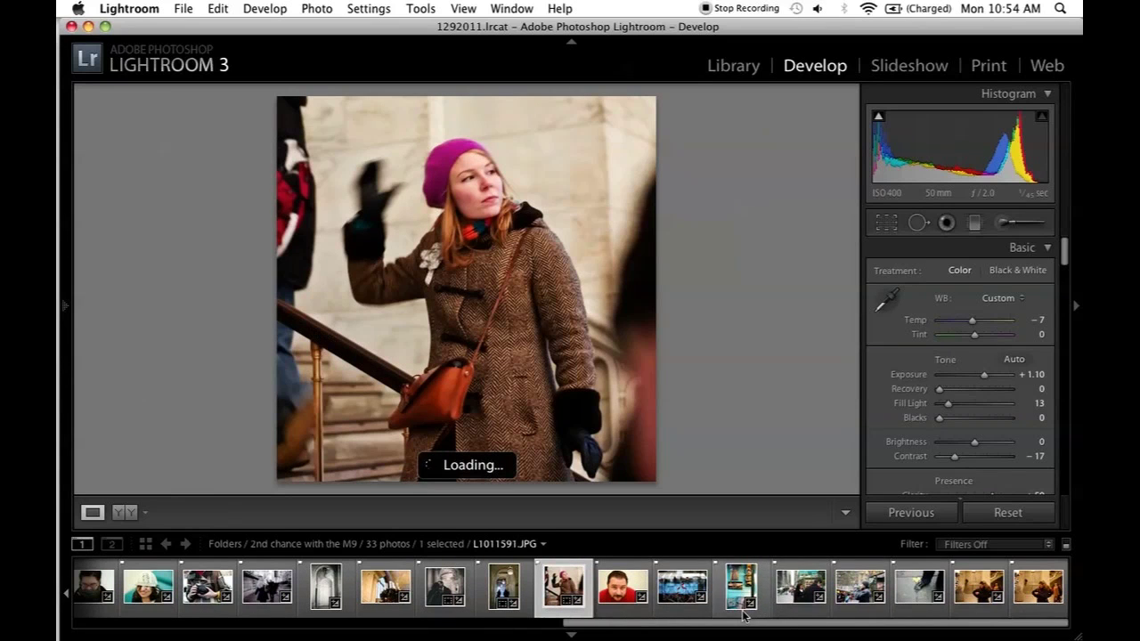
click(720, 615)
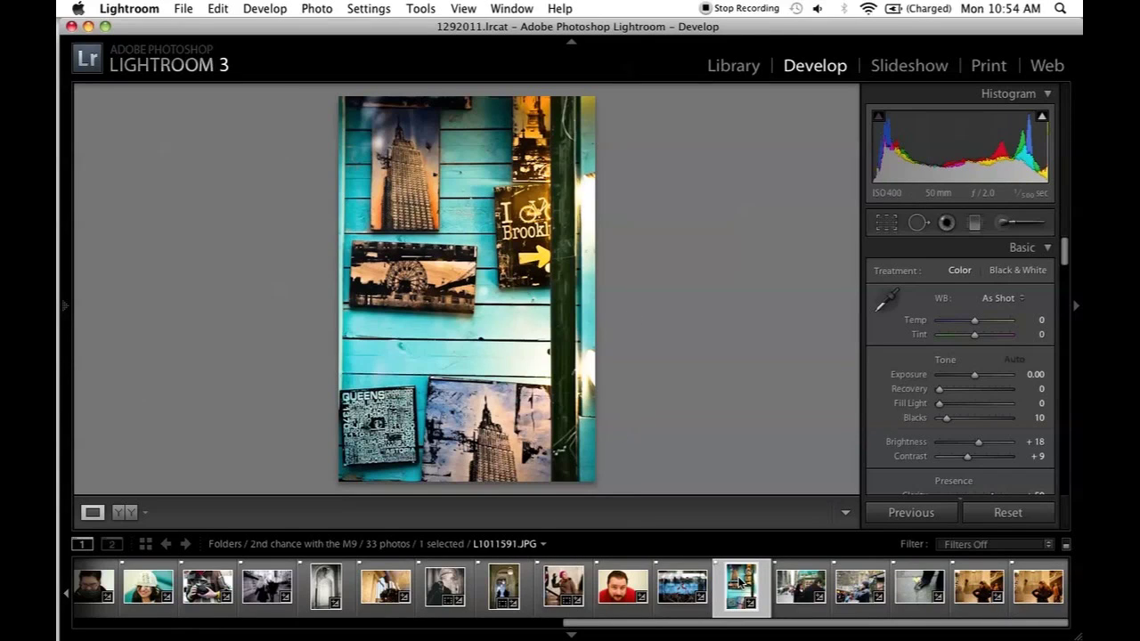
right_click(739, 583)
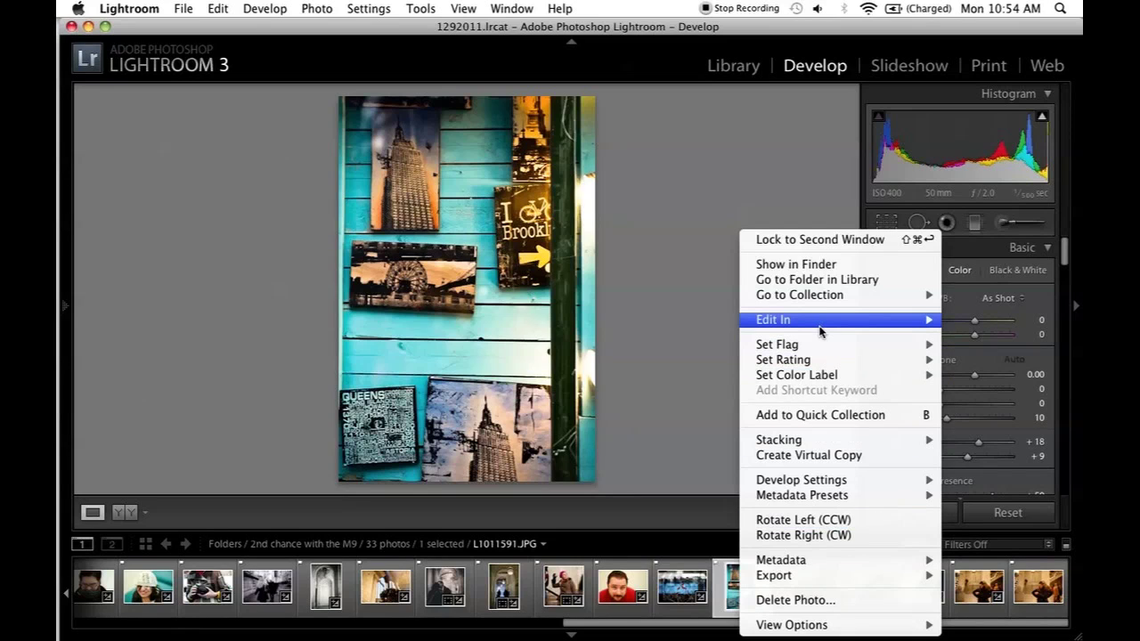
Check the Export dialog's destination options, then cancel without exporting
mouse_move(821, 322)
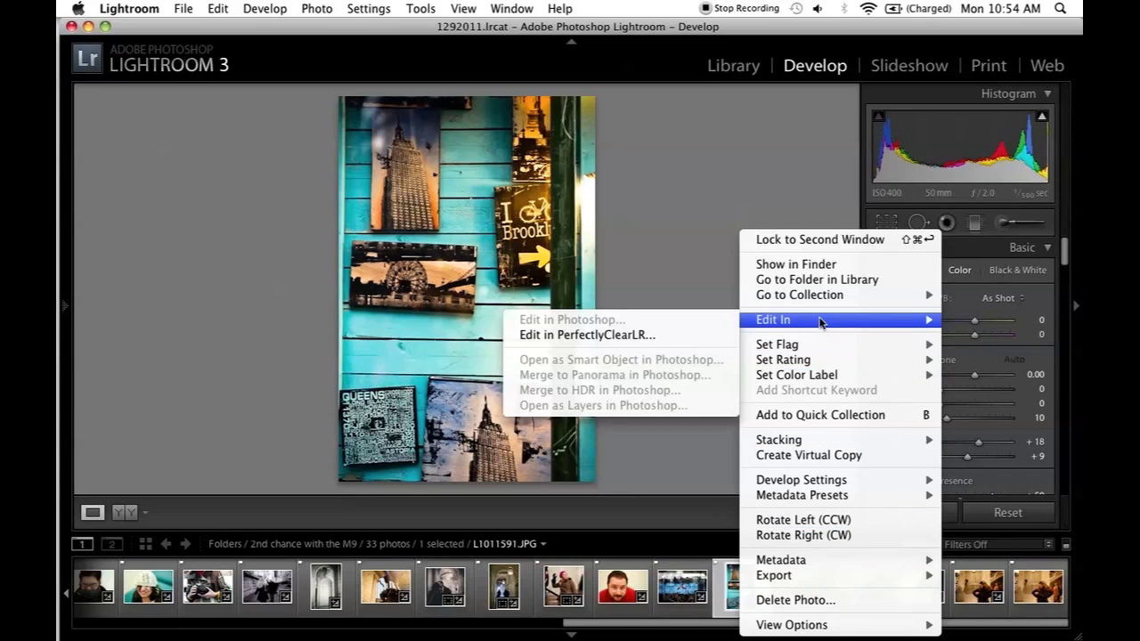
click(702, 273)
click(186, 8)
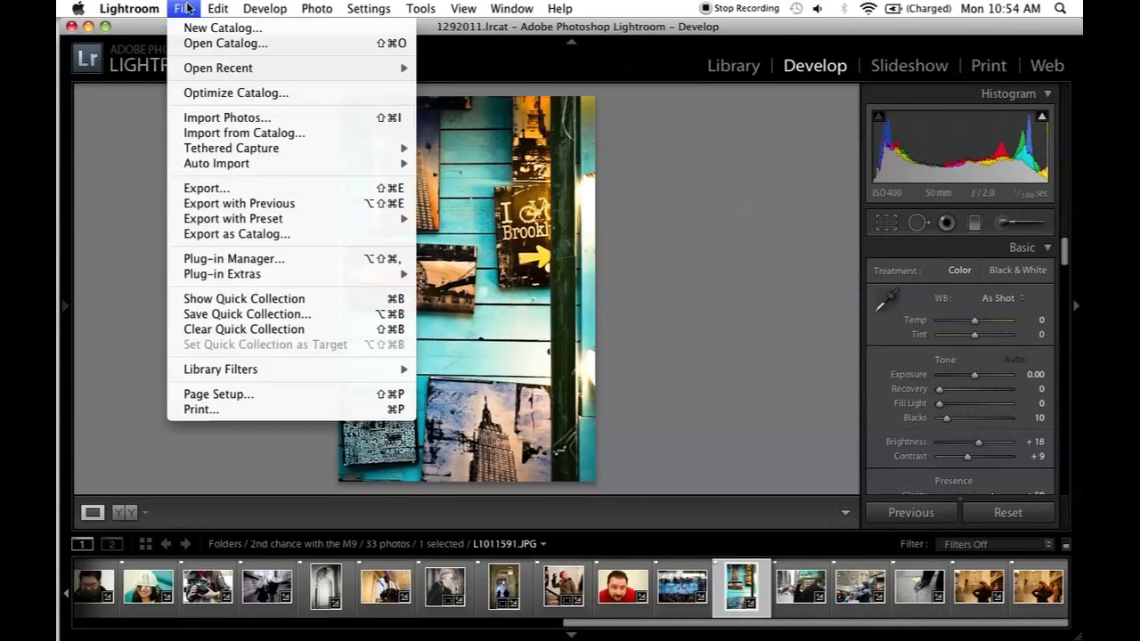
click(216, 189)
click(473, 101)
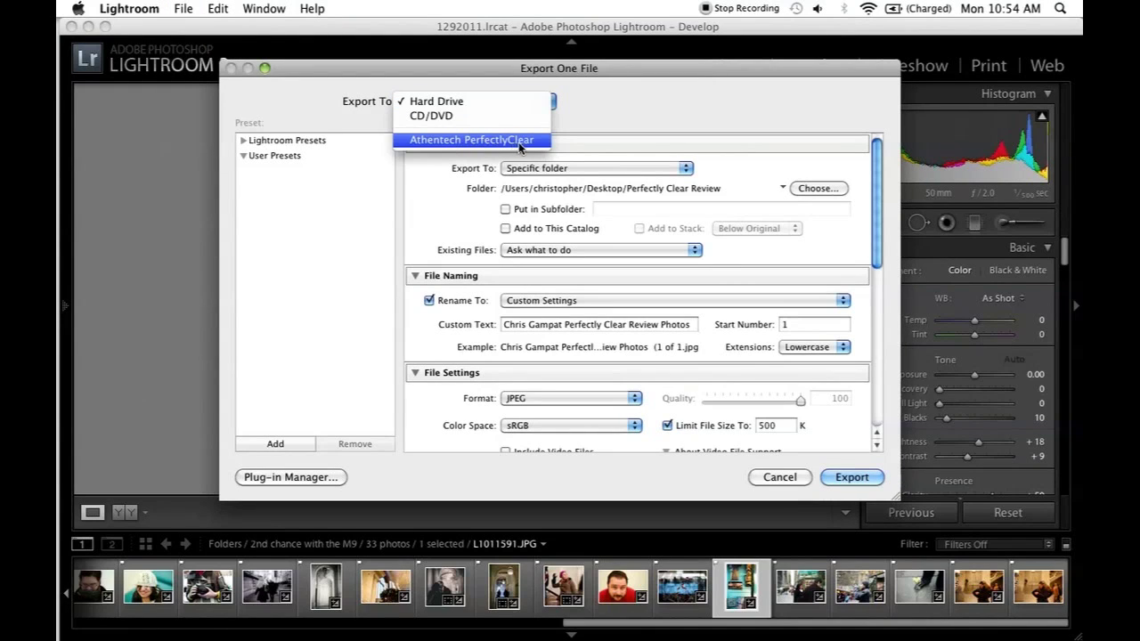
key(Escape)
click(758, 478)
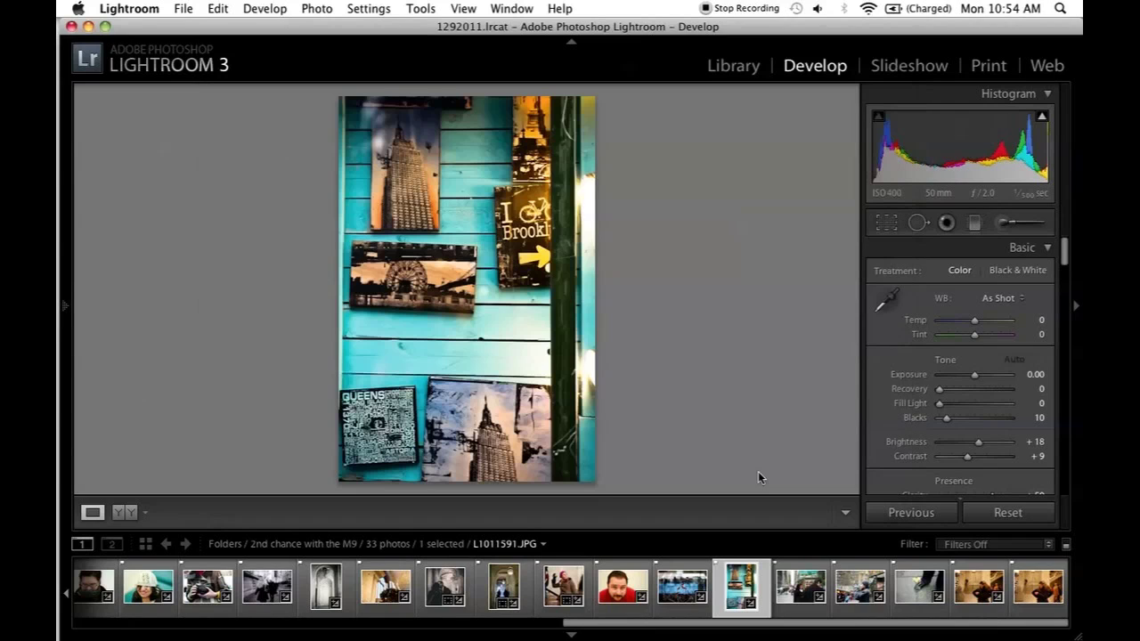
Send a copy with Lightroom adjustments to PerfectlyClearLR via Edit In
right_click(739, 588)
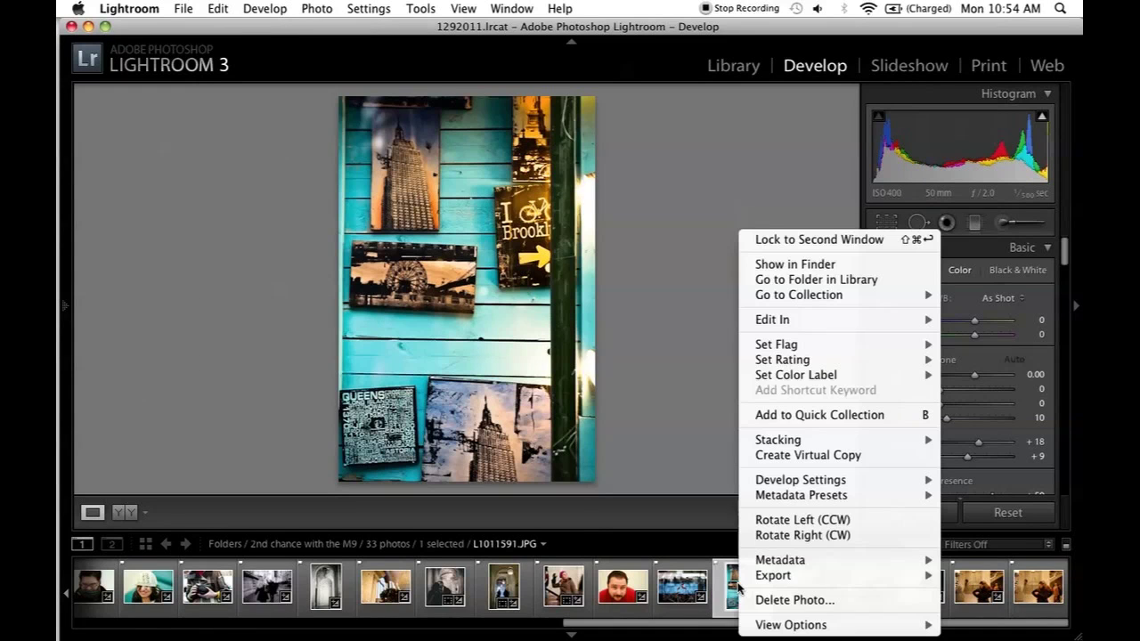
mouse_move(788, 326)
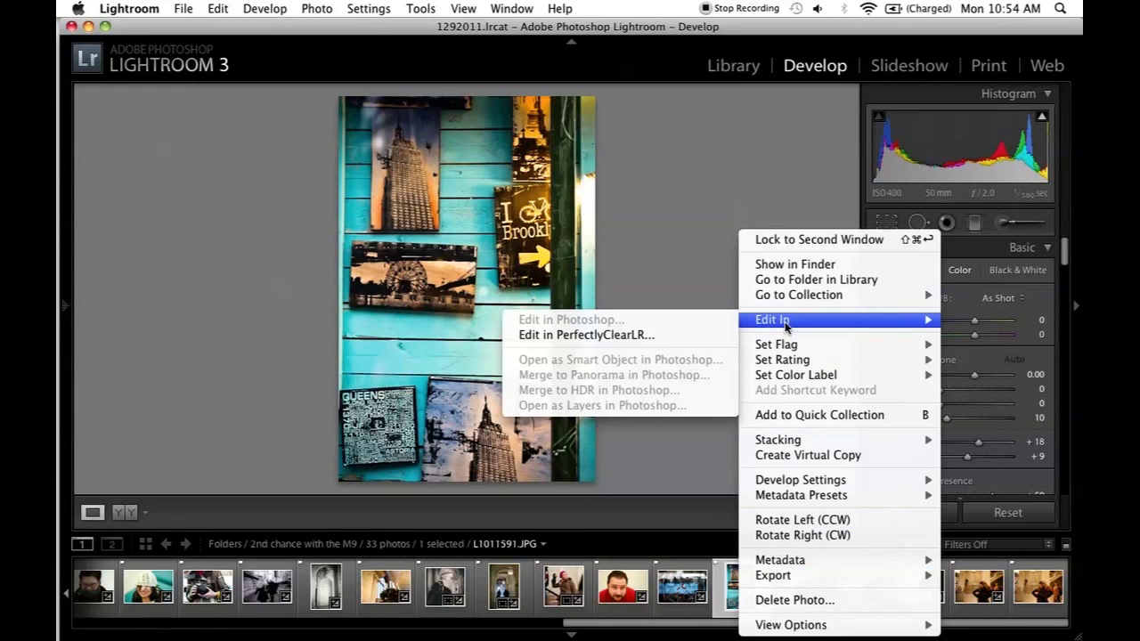
click(643, 337)
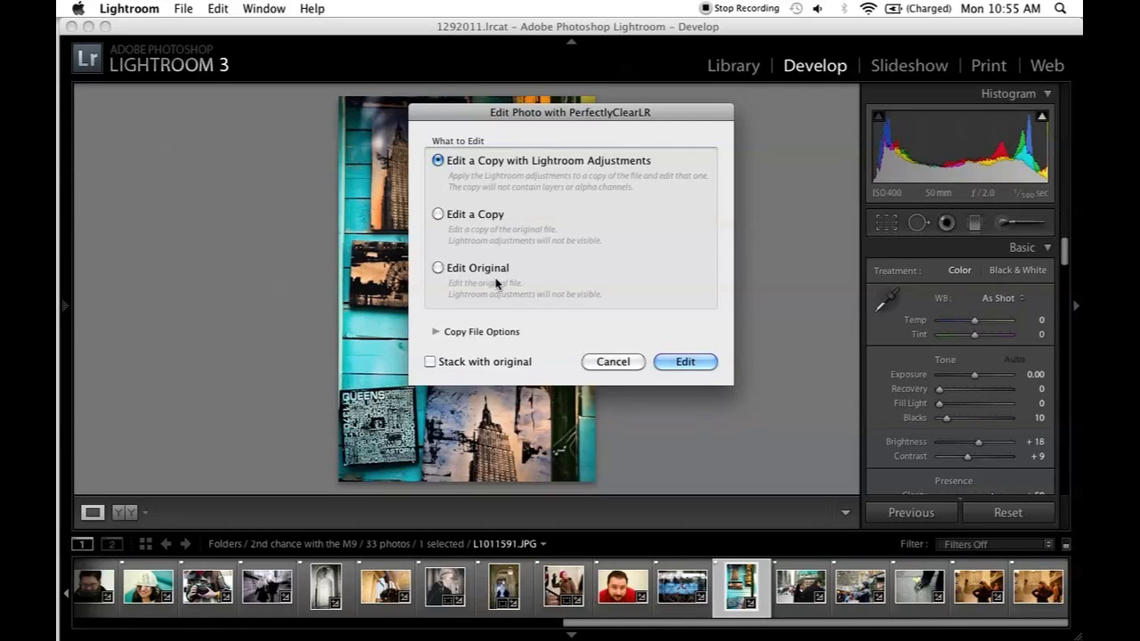
click(672, 362)
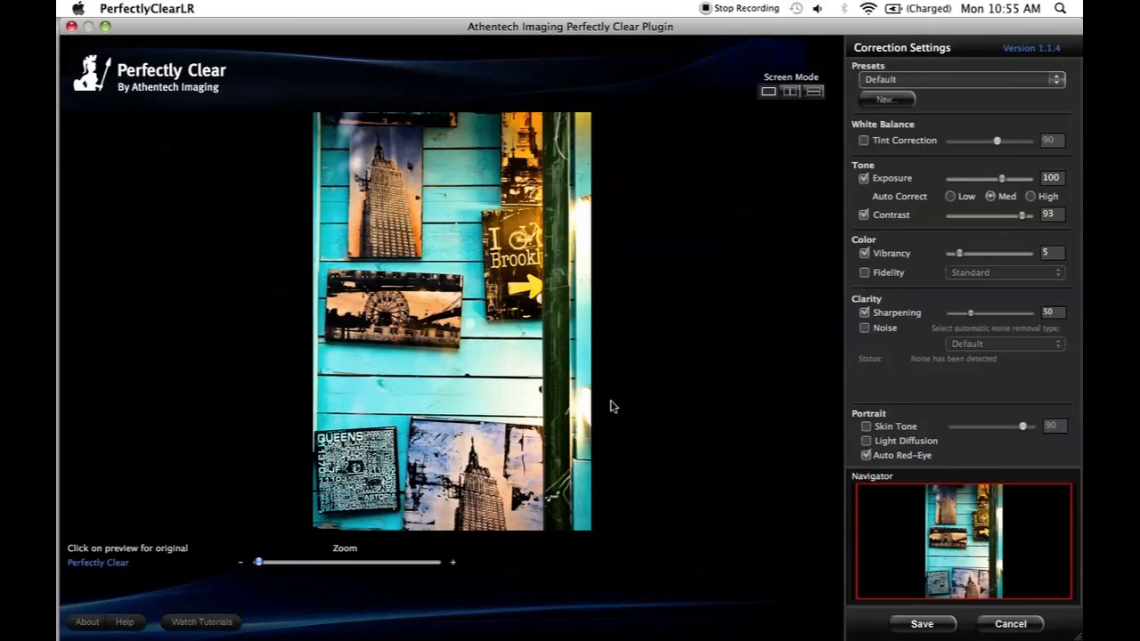
Toggle the preview between Original and Perfectly Clear, then enable Tint Correction at 90
click(474, 346)
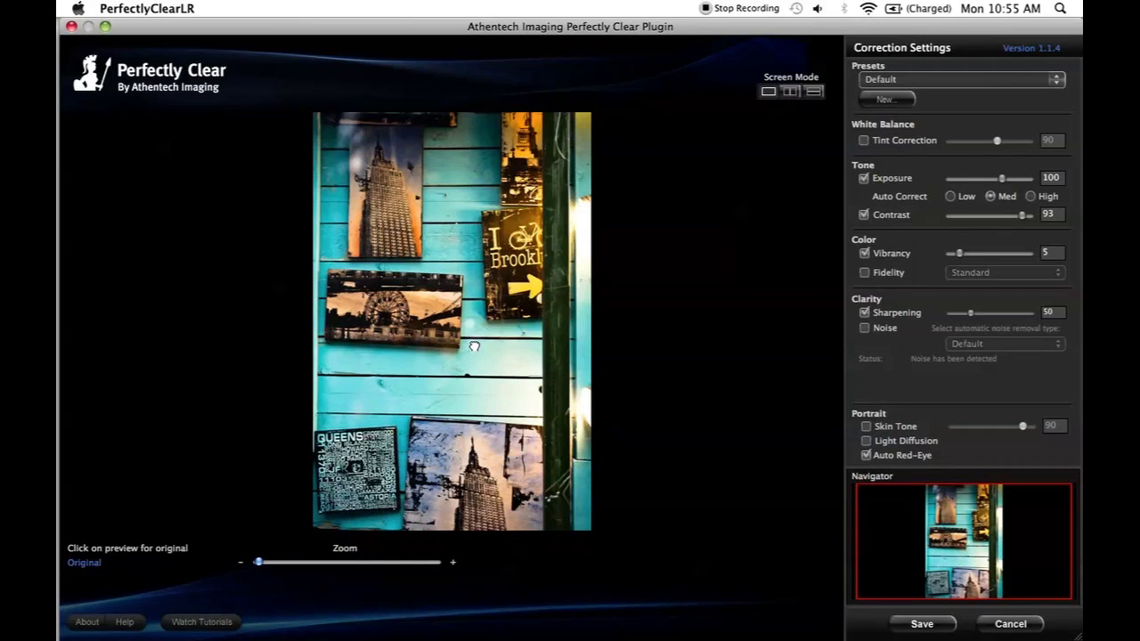
click(474, 347)
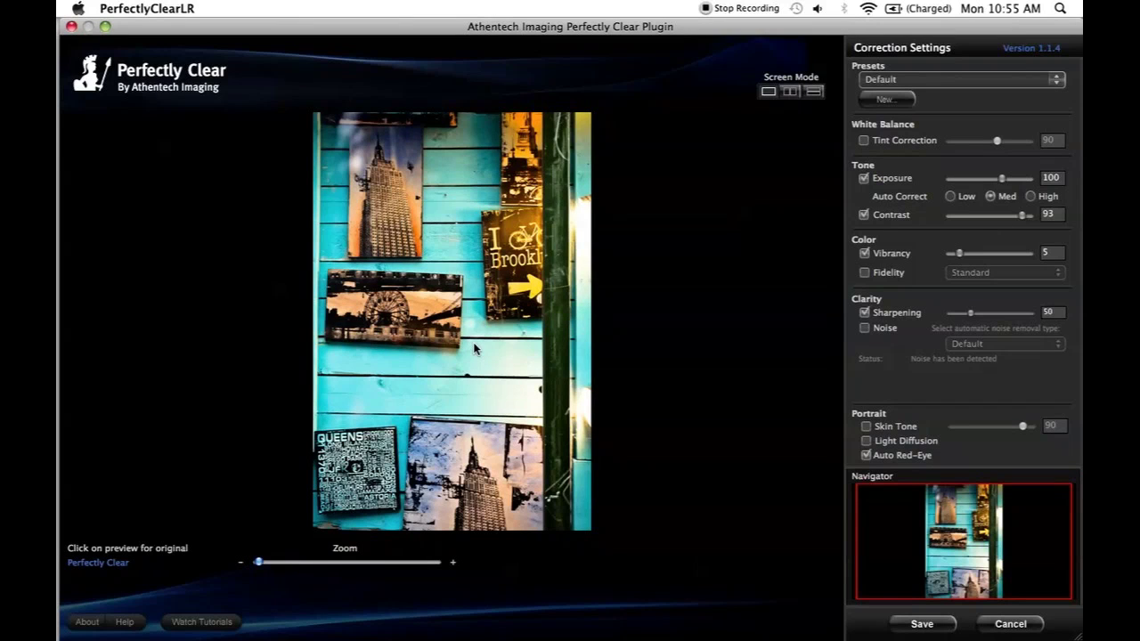
click(474, 346)
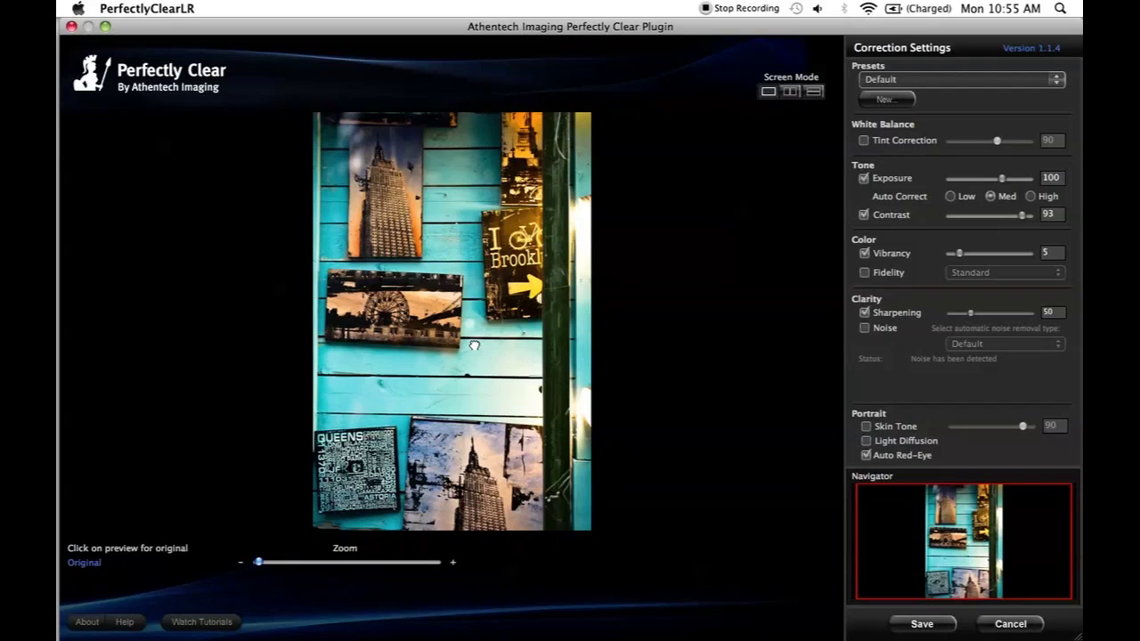
click(474, 346)
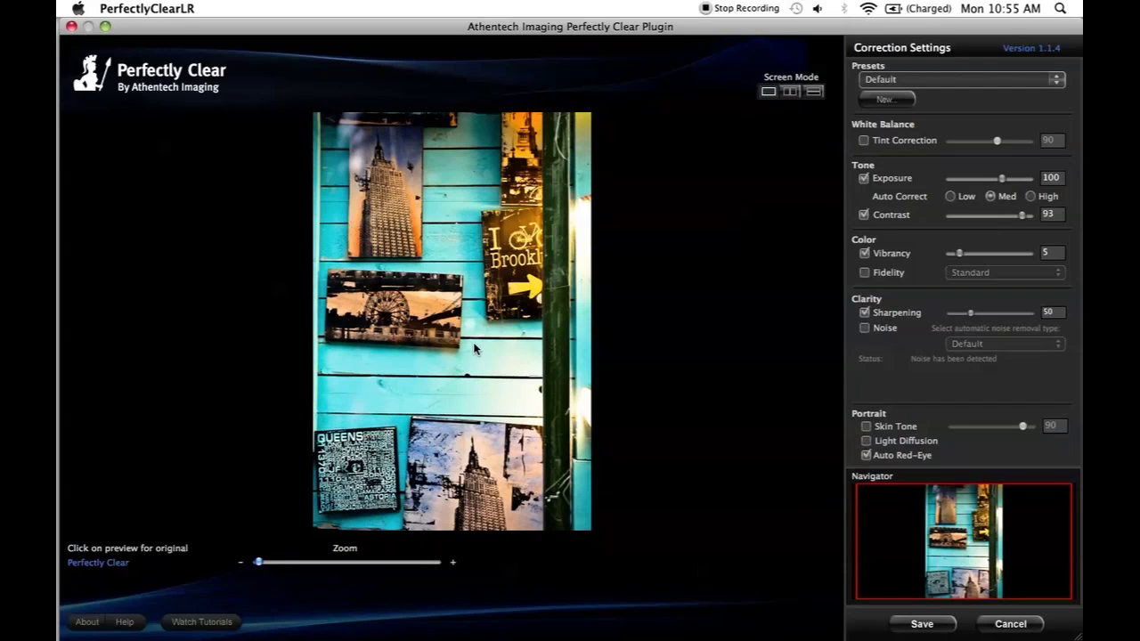
click(474, 348)
click(474, 347)
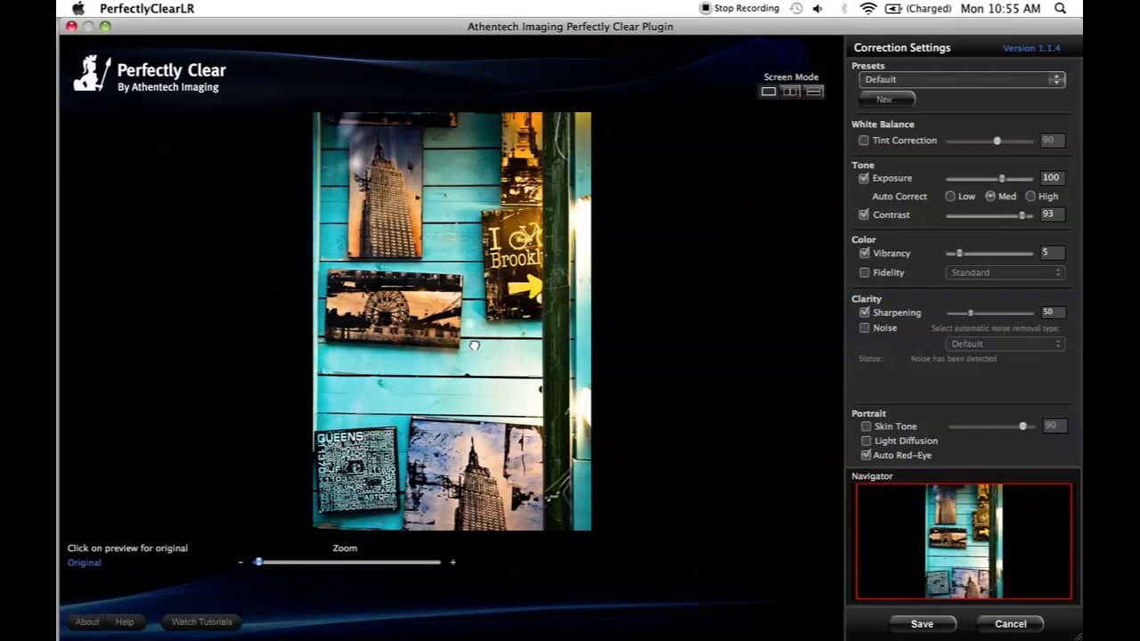
click(474, 346)
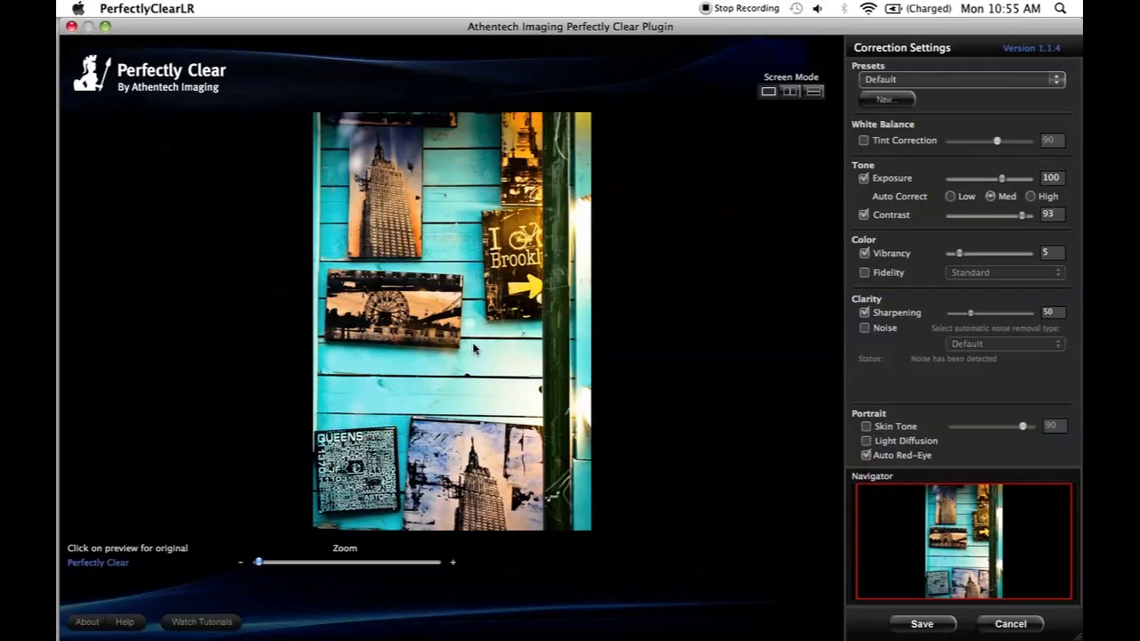
click(474, 348)
click(498, 364)
click(864, 141)
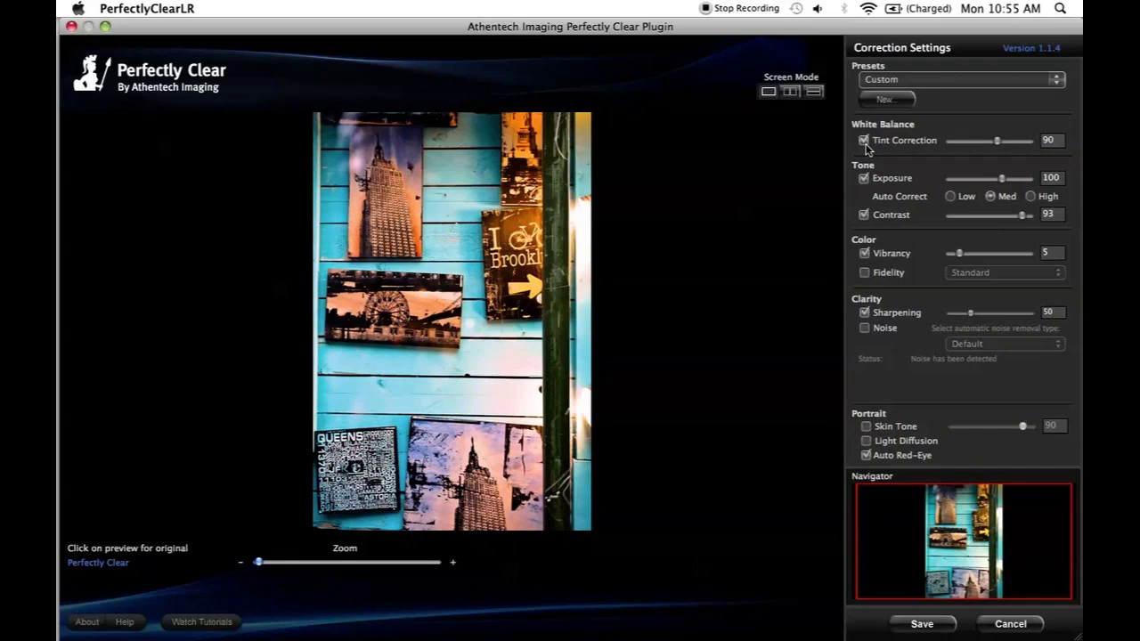
Switch Tint Correction off, and toggle Exposure and Contrast off and on to compare
click(865, 143)
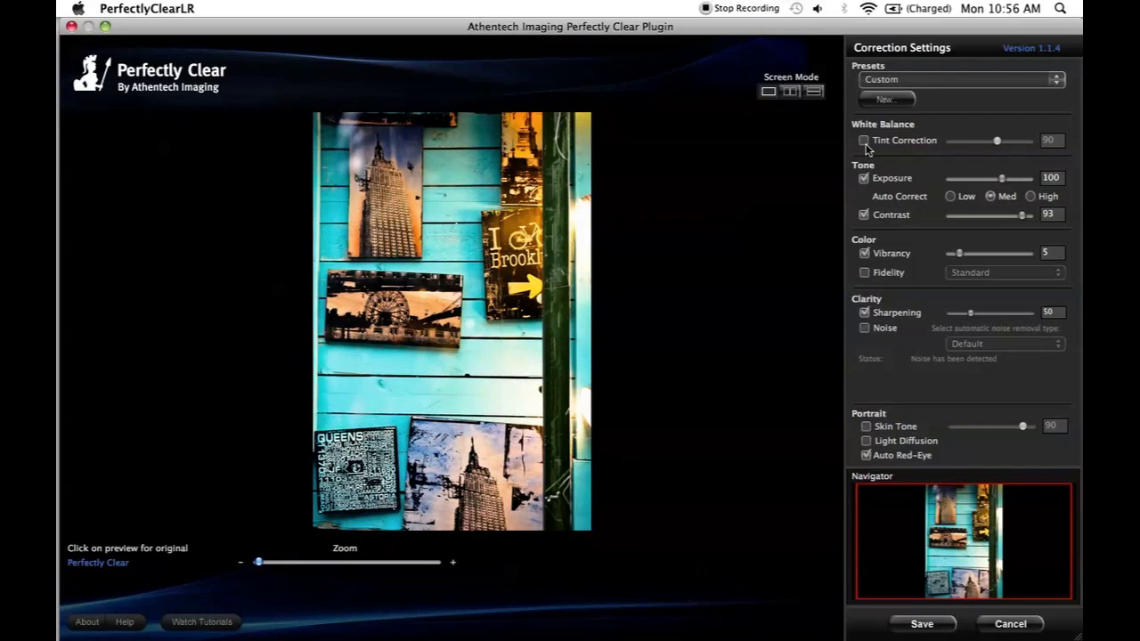
click(865, 142)
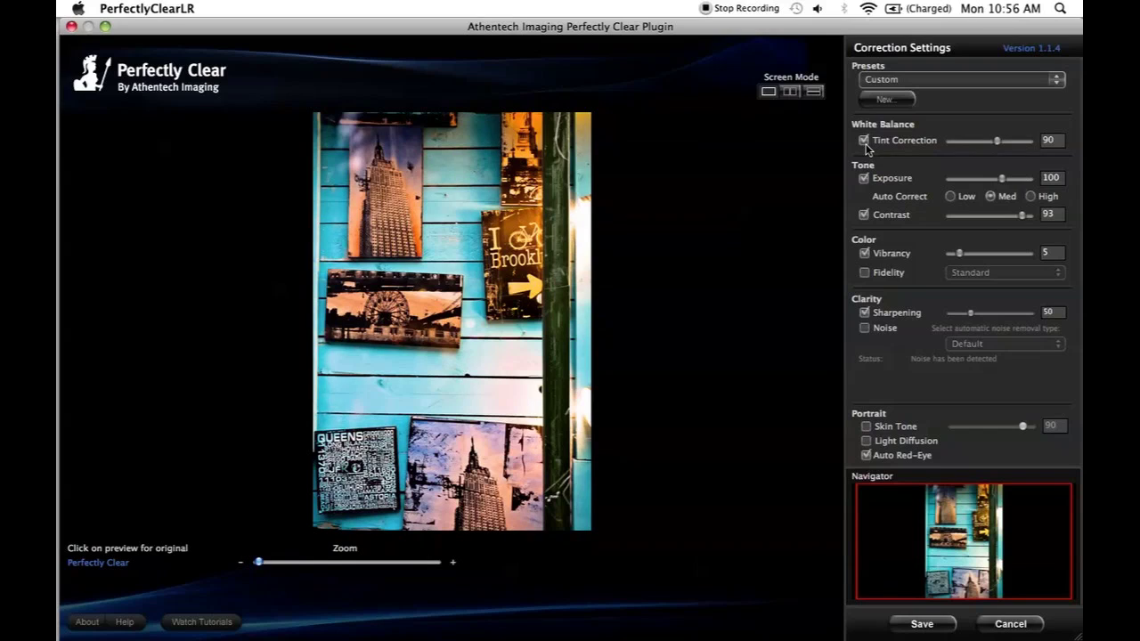
click(864, 142)
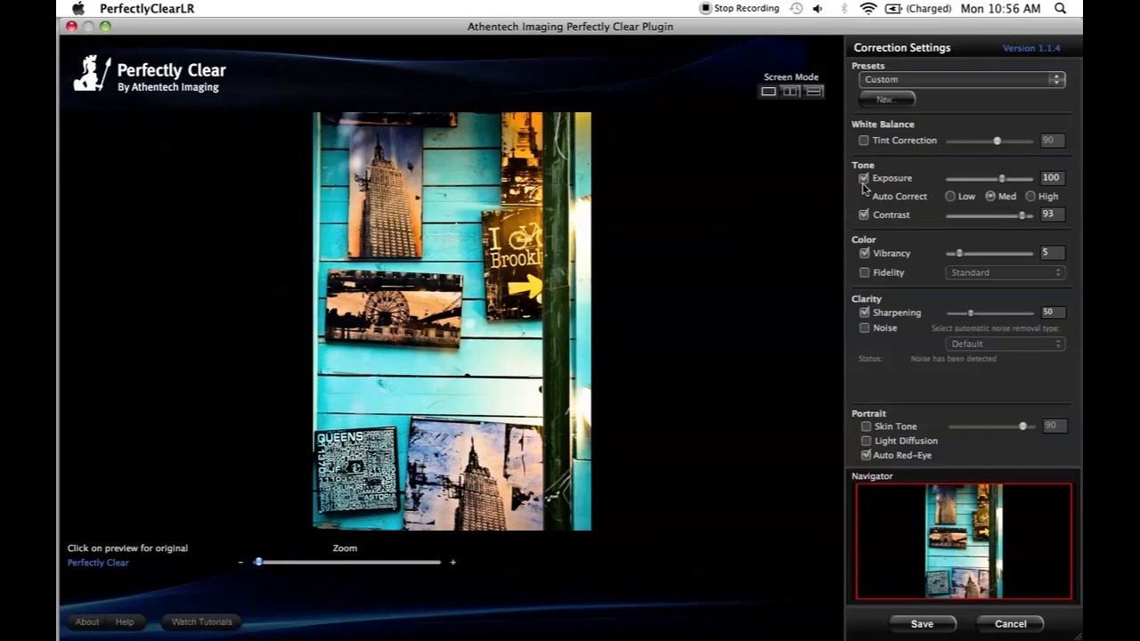
click(864, 179)
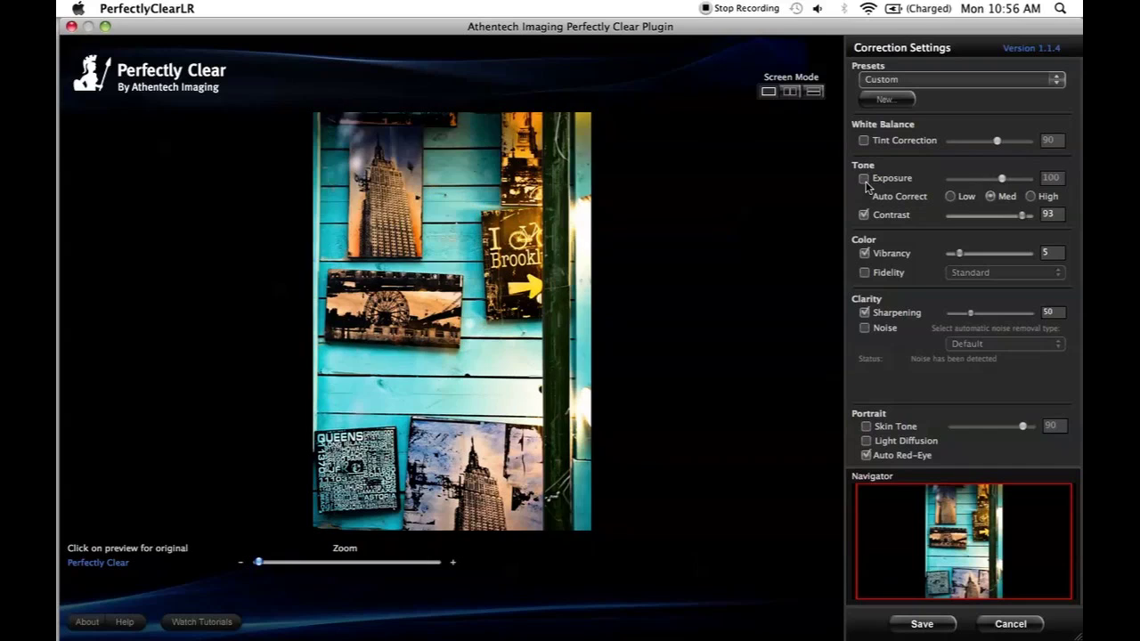
click(865, 181)
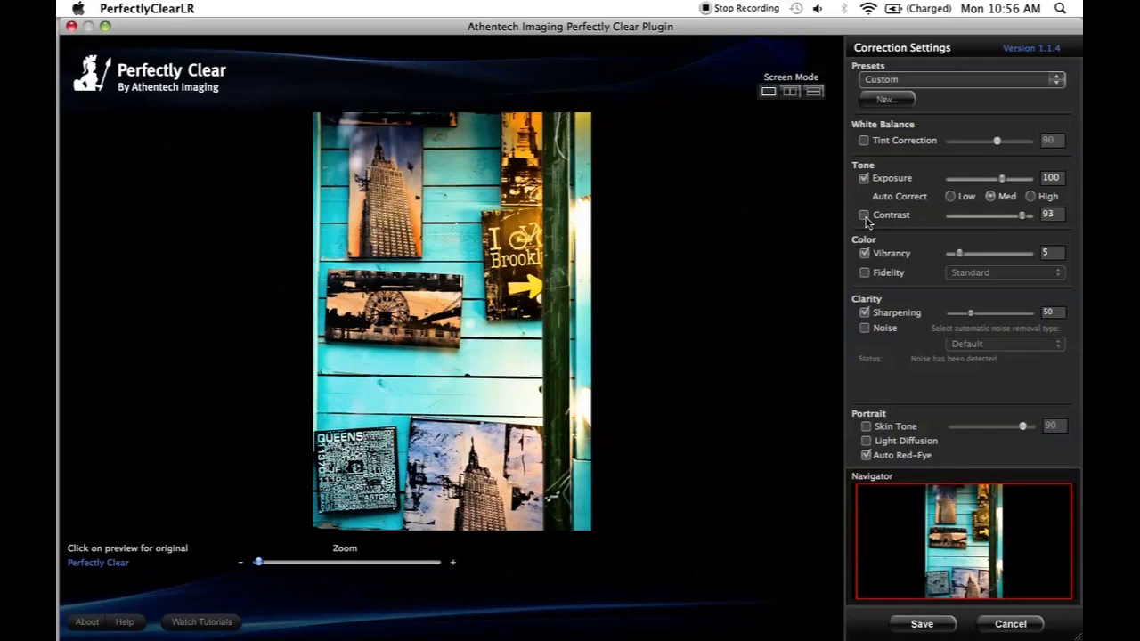
click(865, 218)
click(865, 217)
Try lower Contrast strengths, then return Contrast to 93
drag(1026, 217, 1017, 217)
drag(998, 216, 992, 218)
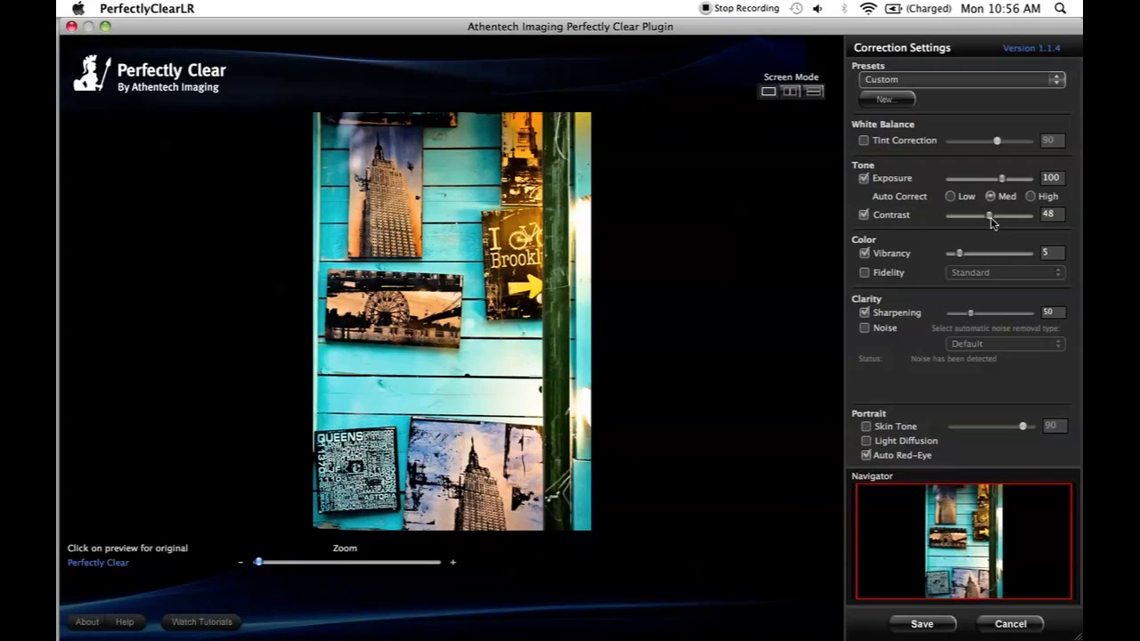
drag(991, 218, 1024, 217)
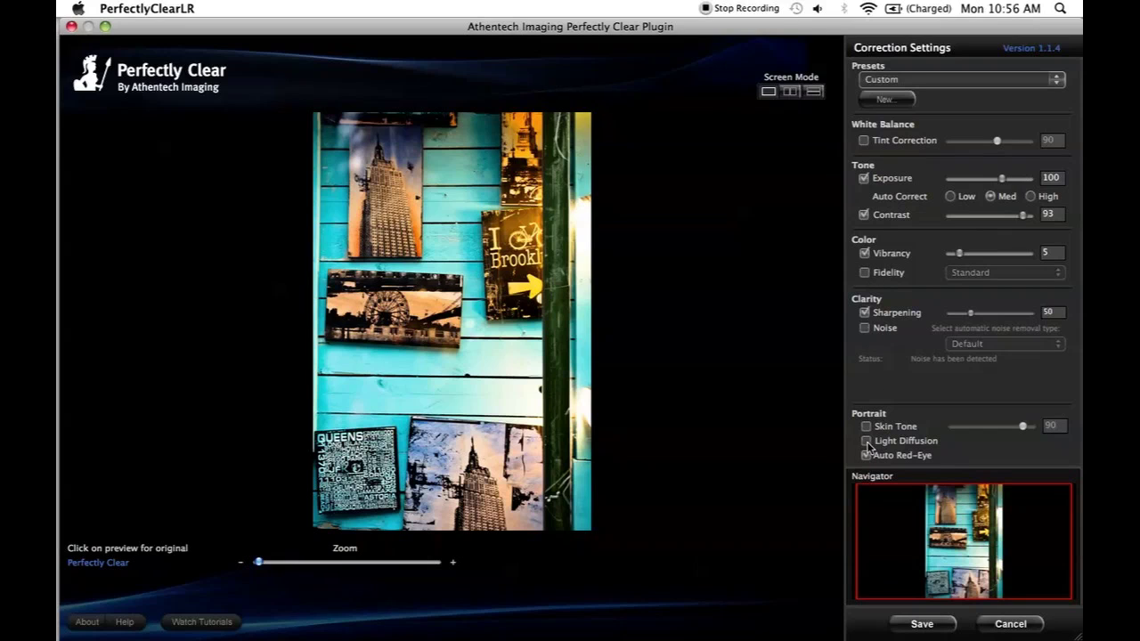
Enable Light Diffusion in the Portrait options and save the corrections back to Lightroom
mouse_move(868, 445)
mouse_move(893, 430)
click(867, 441)
click(866, 441)
click(926, 623)
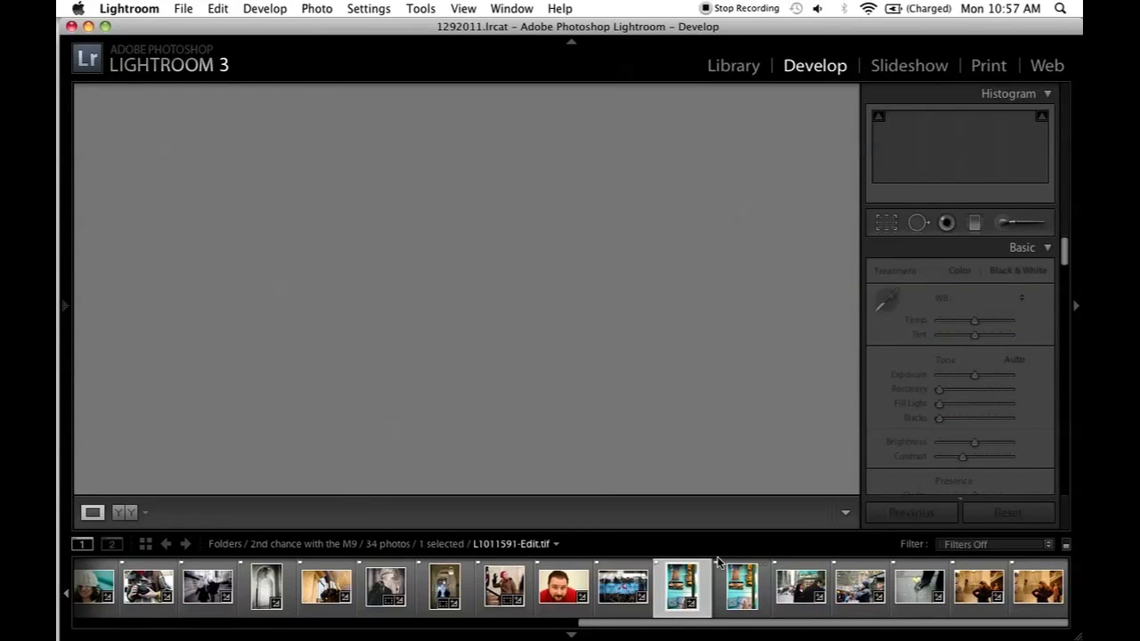
Compare the original L1011591.JPG against the brighter L1011591-Edit.tif in Develop
click(718, 562)
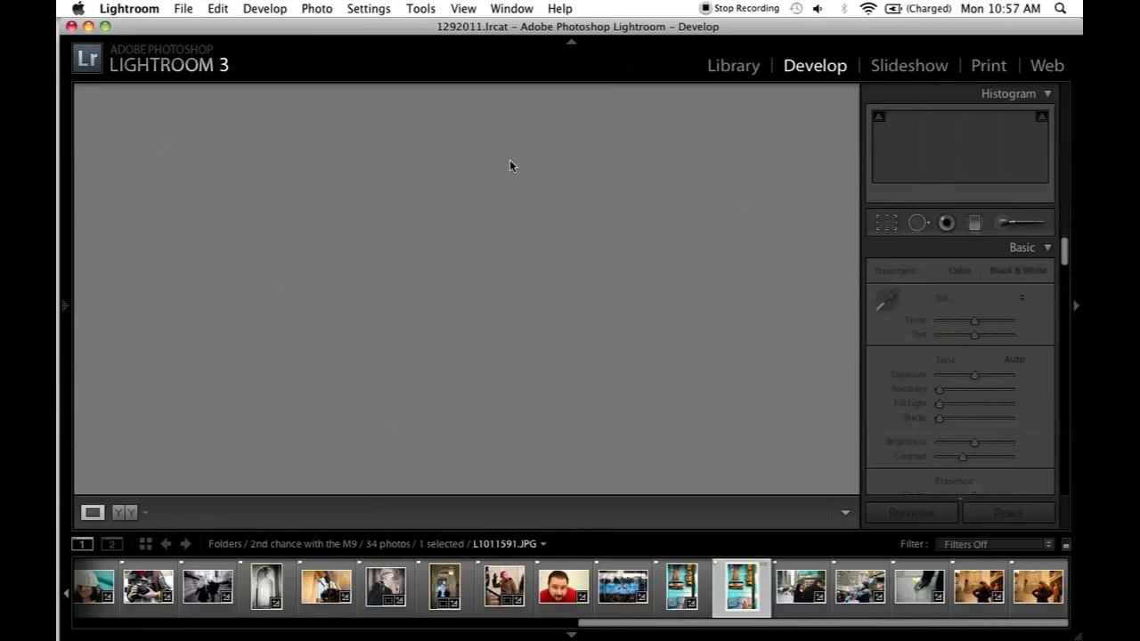
key(Left)
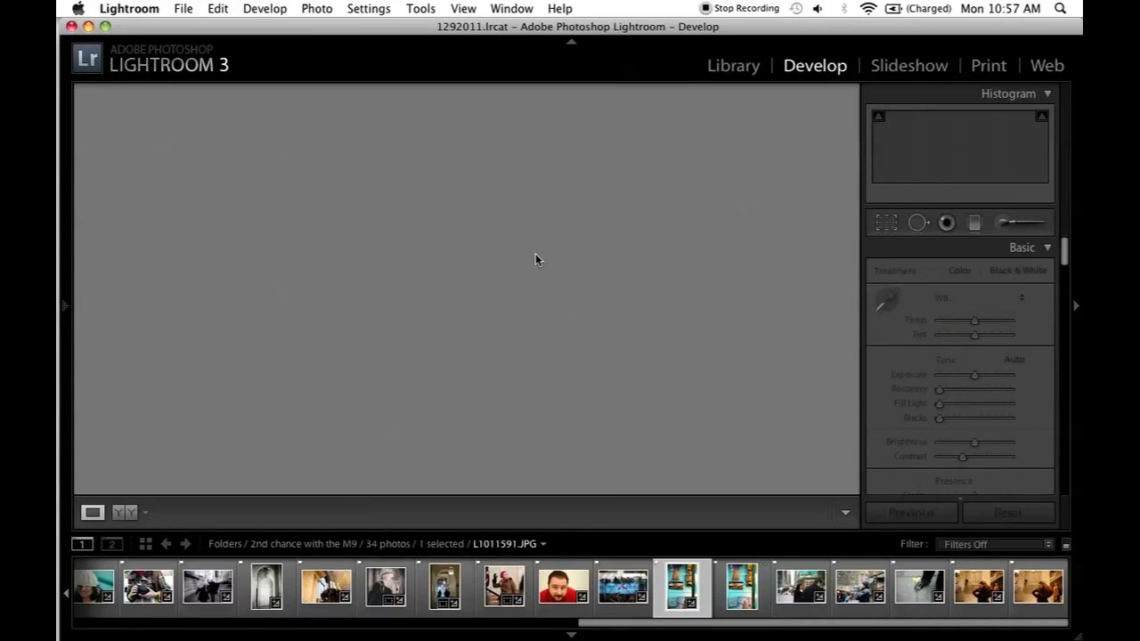
key(Right)
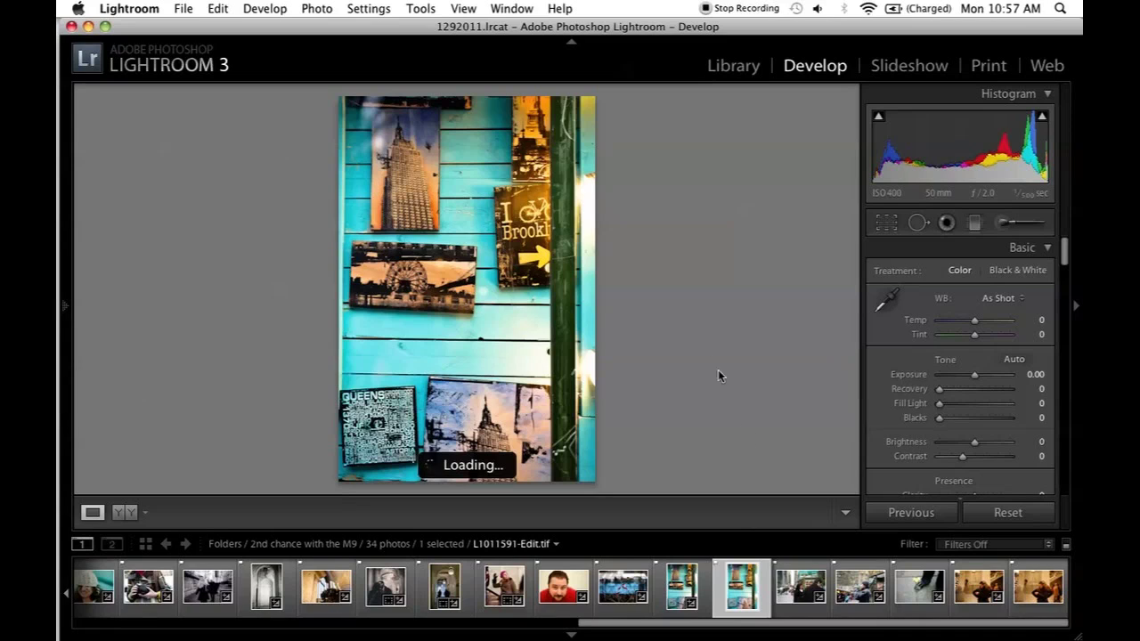
Export L1011591-Edit.tif as a JPEG with custom name text 'for video' to Perfectly Clear Review
click(183, 9)
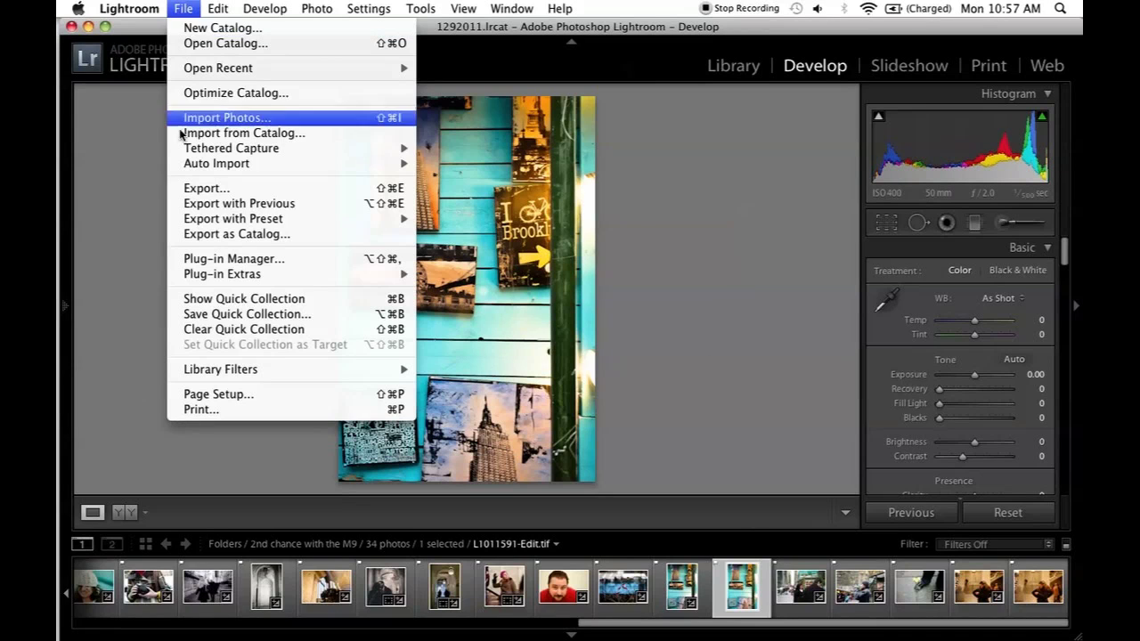
click(187, 188)
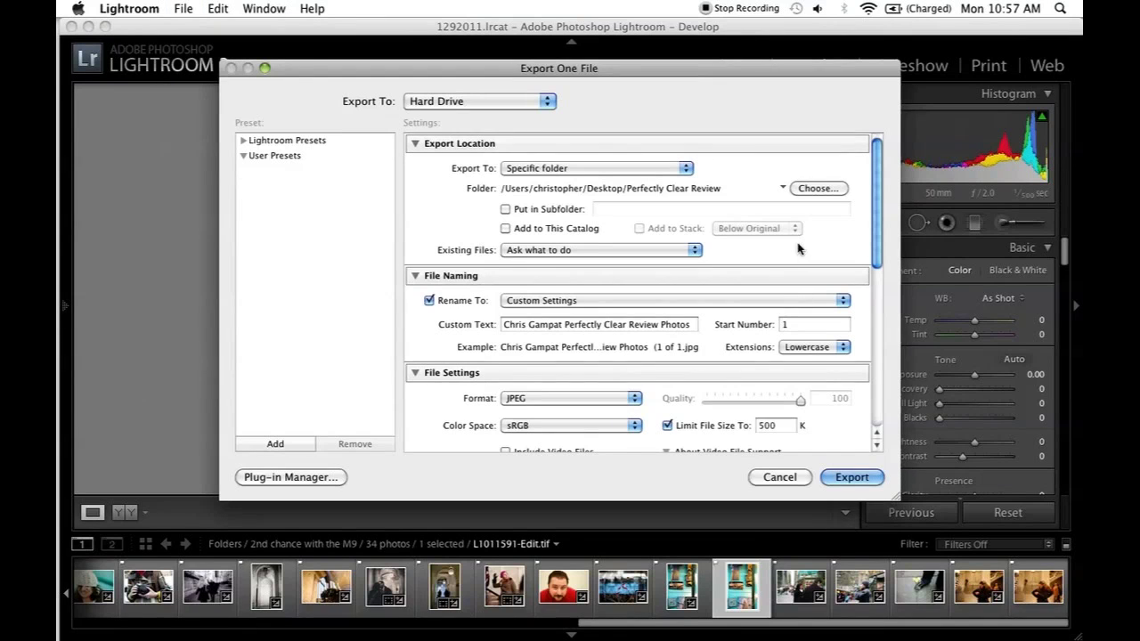
click(695, 325)
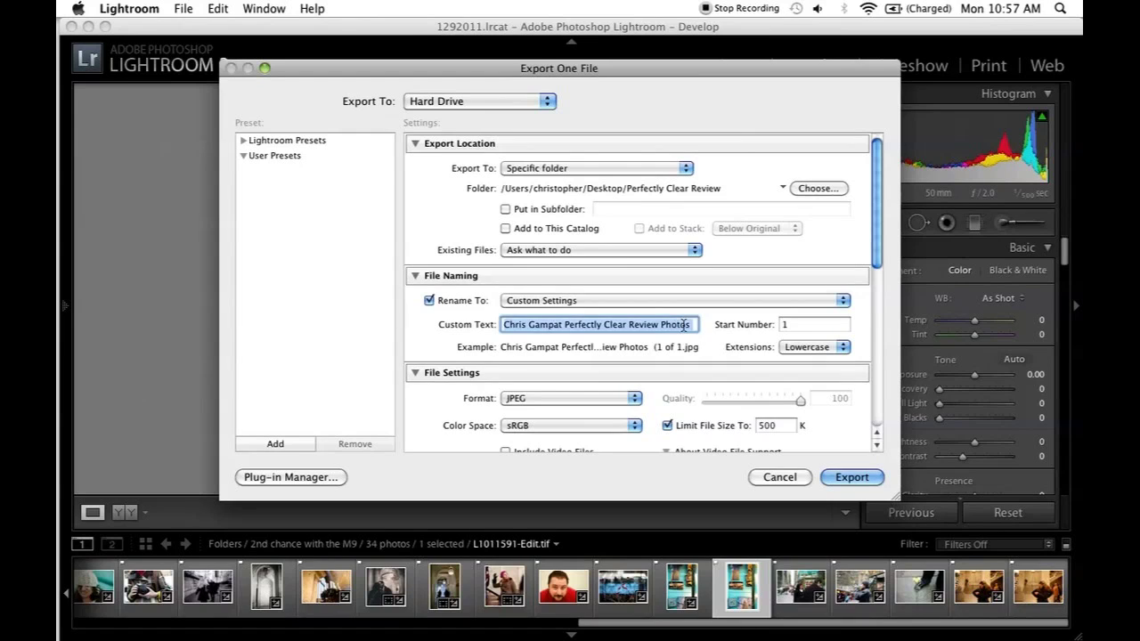
click(694, 324)
key(super+a)
text(fo)
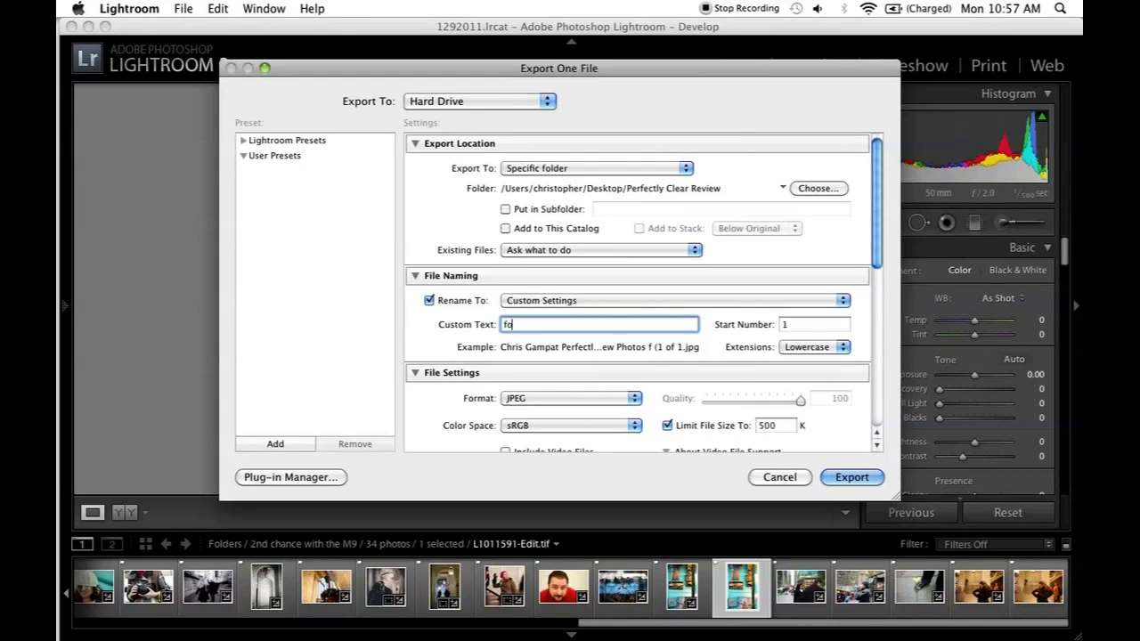
text(r video)
drag(876, 238, 879, 515)
click(854, 474)
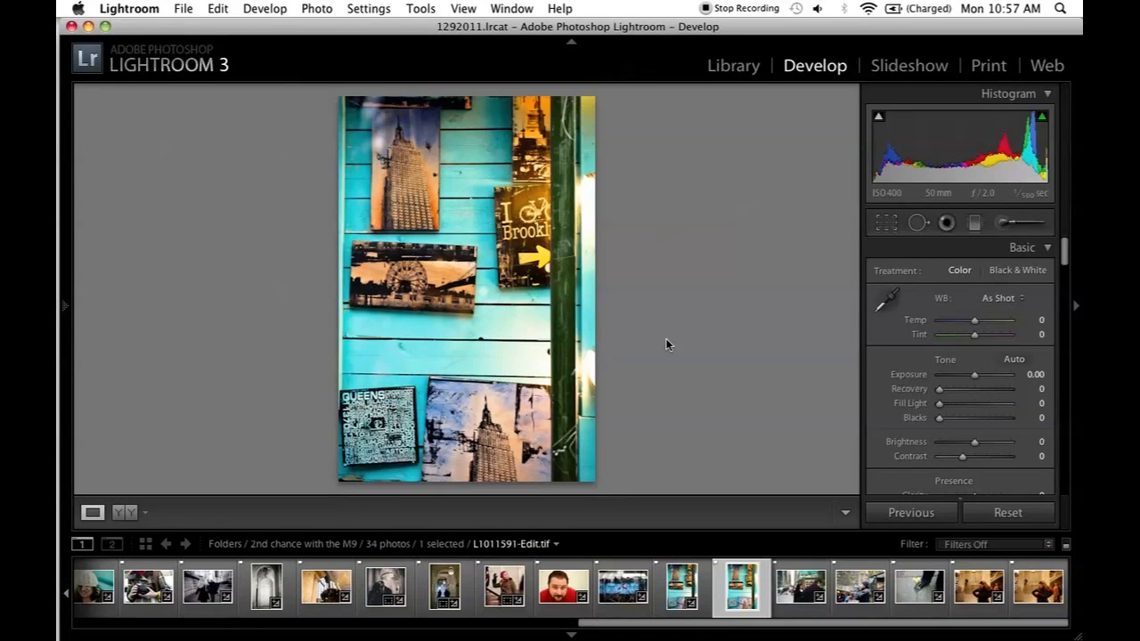
key(Left)
key(Left)
key(Left)
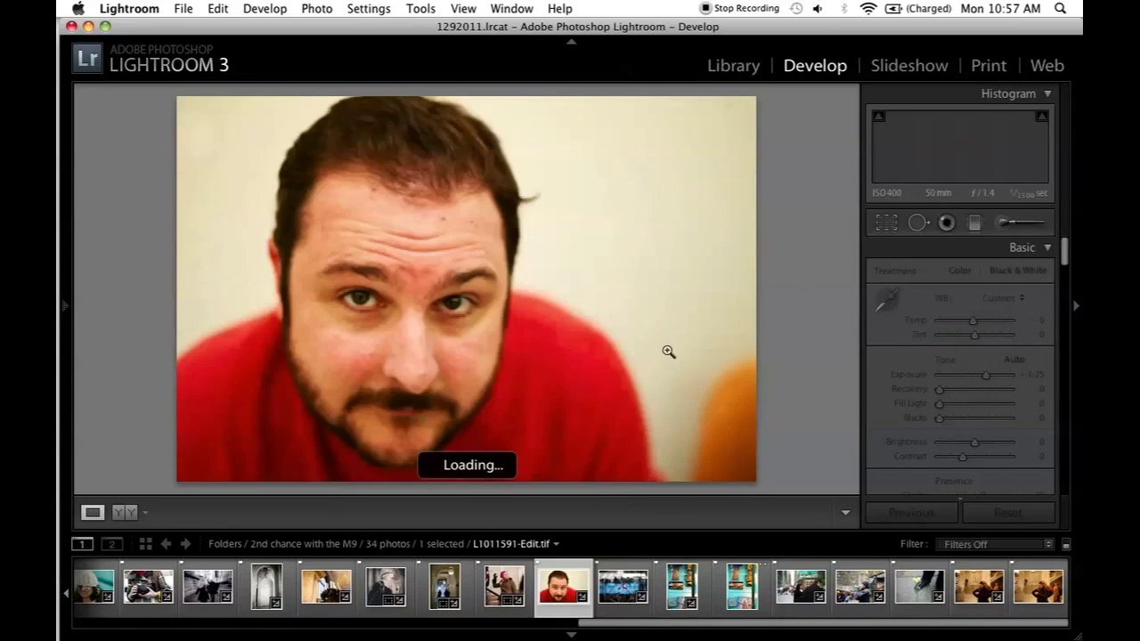
In Library, browse the argus lens and yael, My photo gear and rokinon flash folders
click(742, 72)
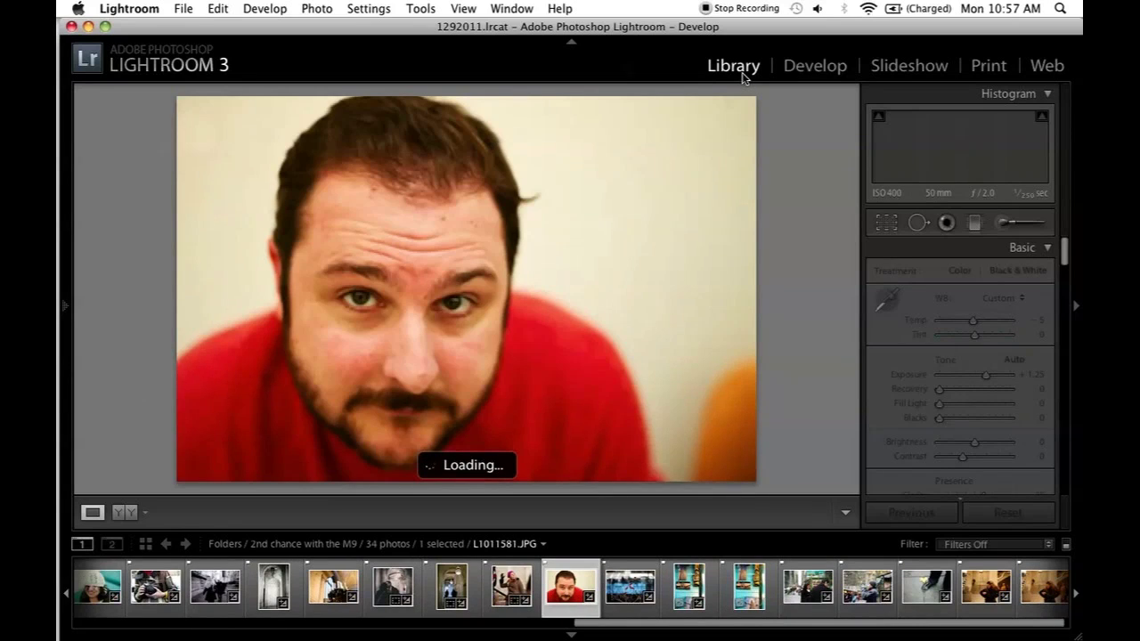
mouse_move(163, 412)
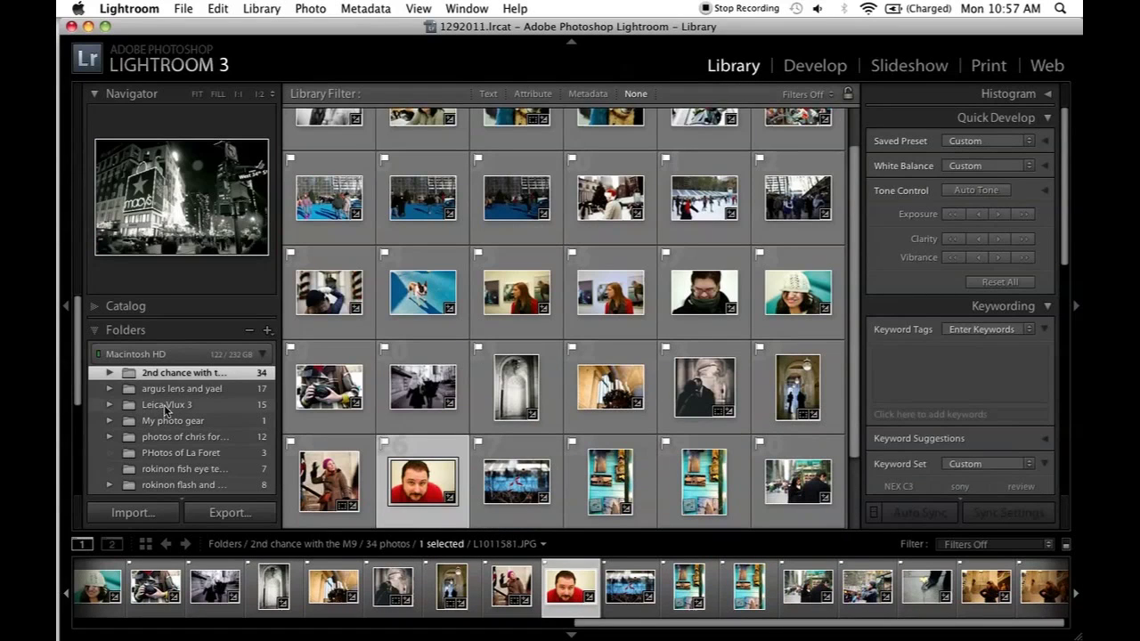
click(165, 390)
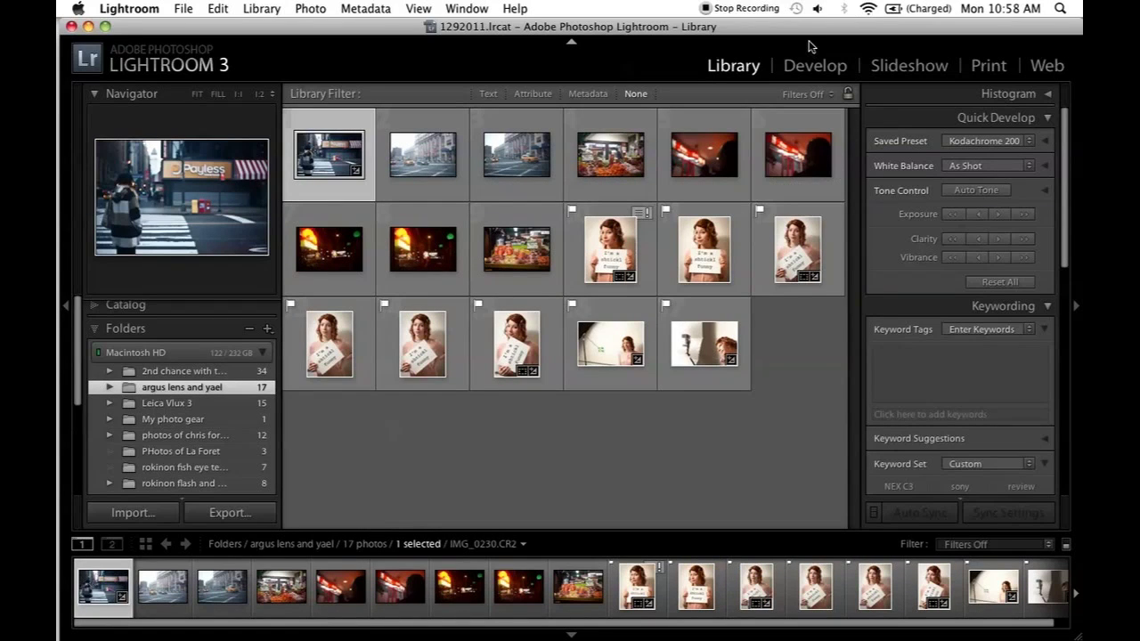
mouse_move(192, 466)
click(192, 419)
scroll(189, 419, down, 2)
click(185, 455)
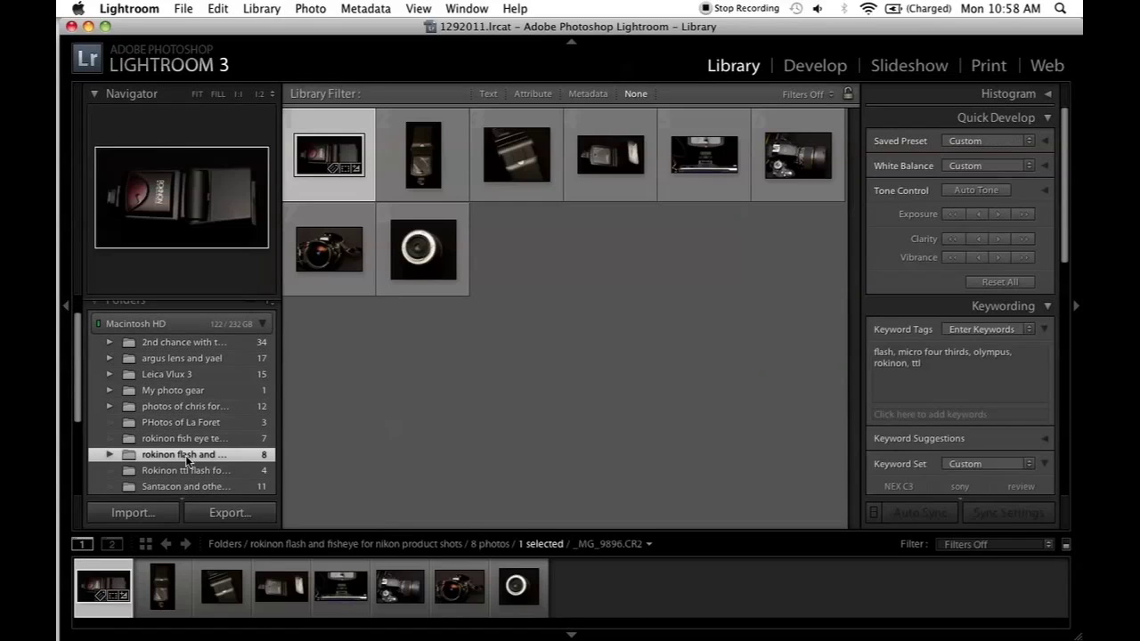
Open the Santacon and other stuff with d5100 folder and bring up DSC_0678.NEF in Develop
scroll(186, 455, down, 2)
click(184, 440)
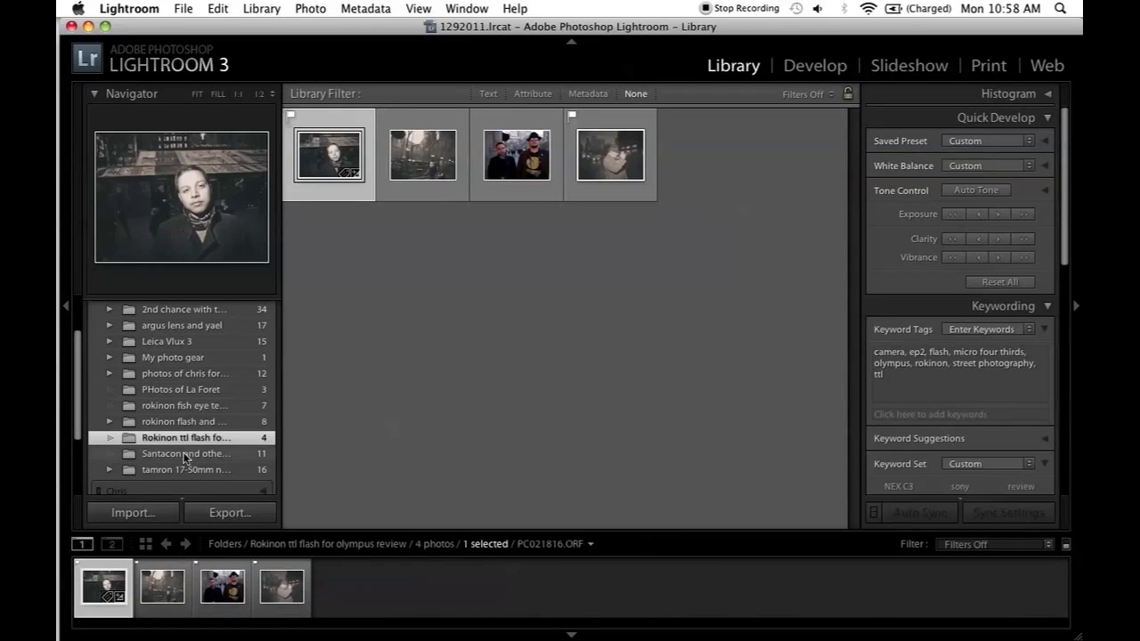
click(184, 455)
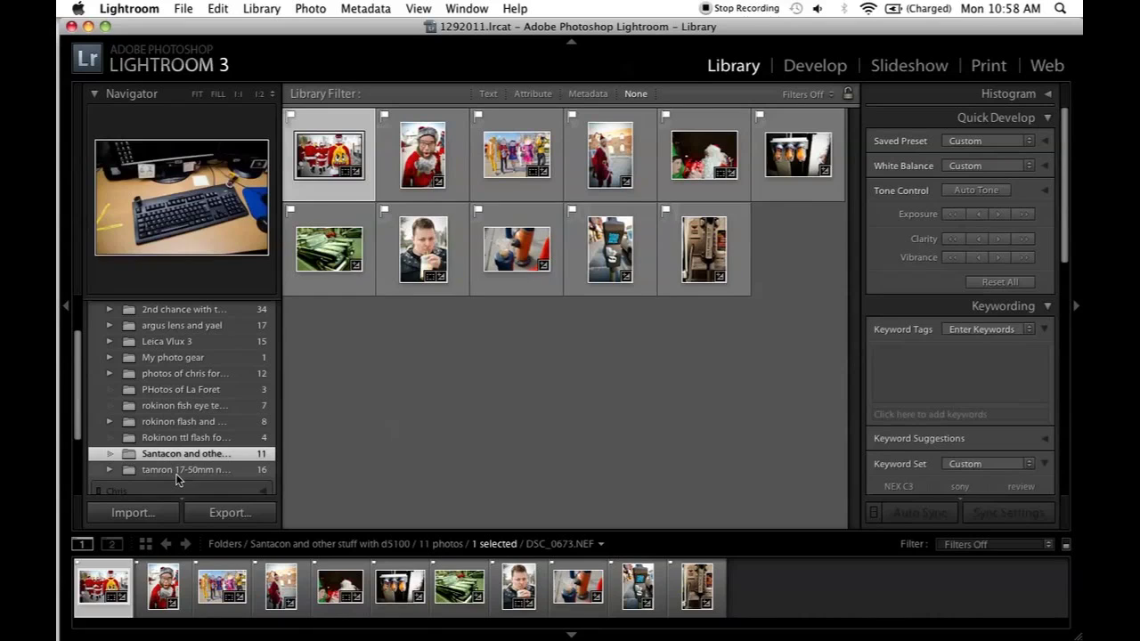
click(816, 69)
key(Right)
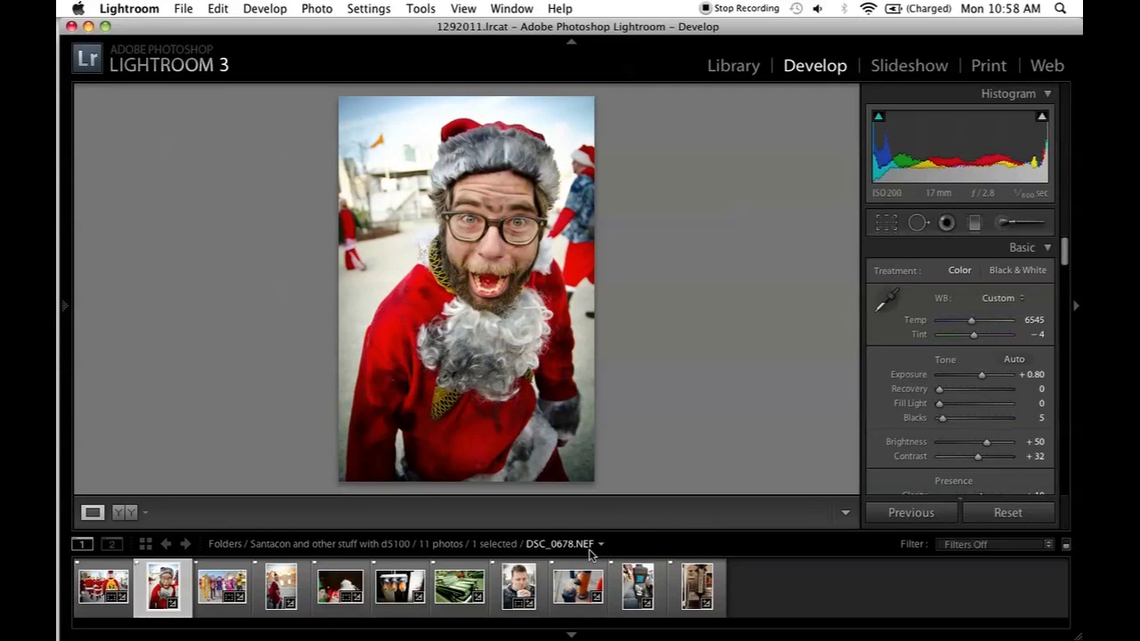
Reset the Santa portrait's develop settings and edit a copy with Lightroom adjustments in PerfectlyClearLR
click(983, 514)
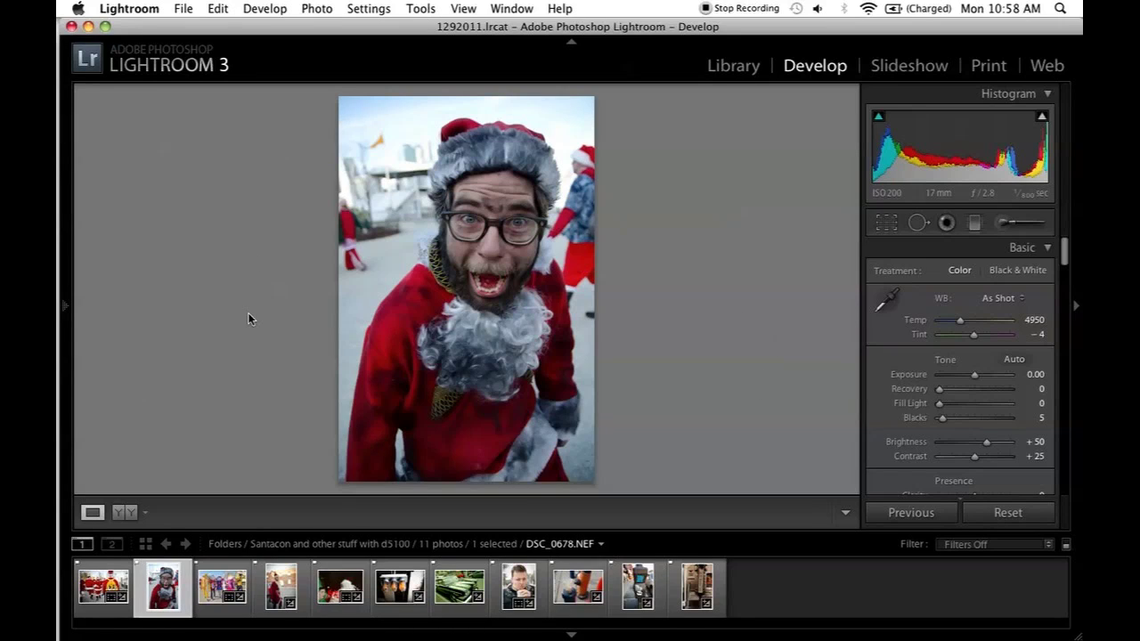
right_click(150, 581)
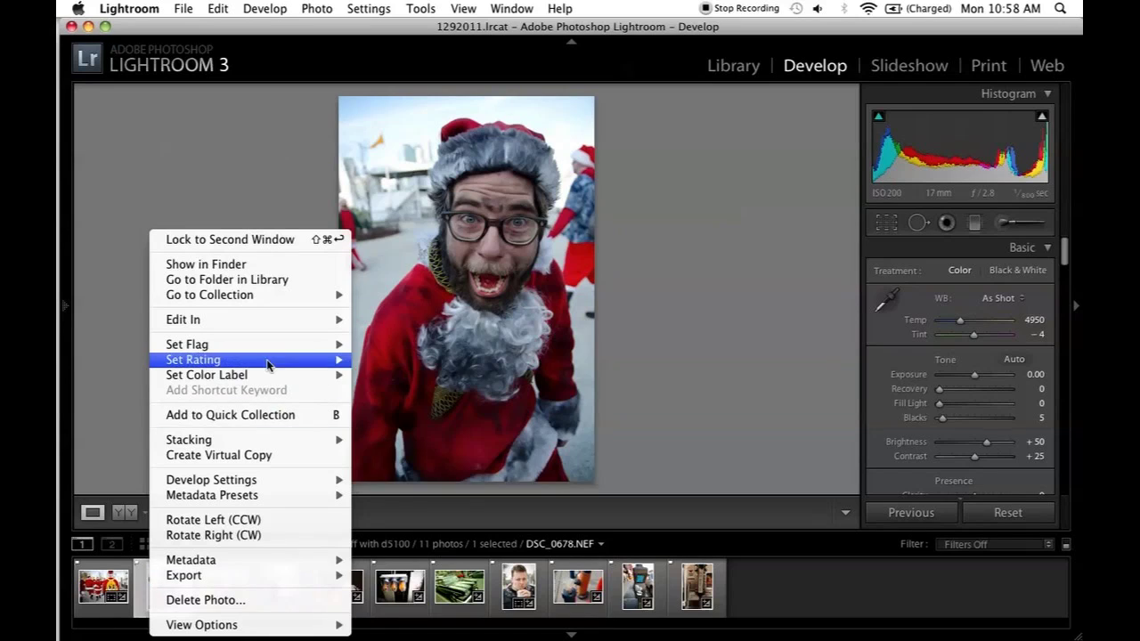
mouse_move(256, 430)
mouse_move(275, 318)
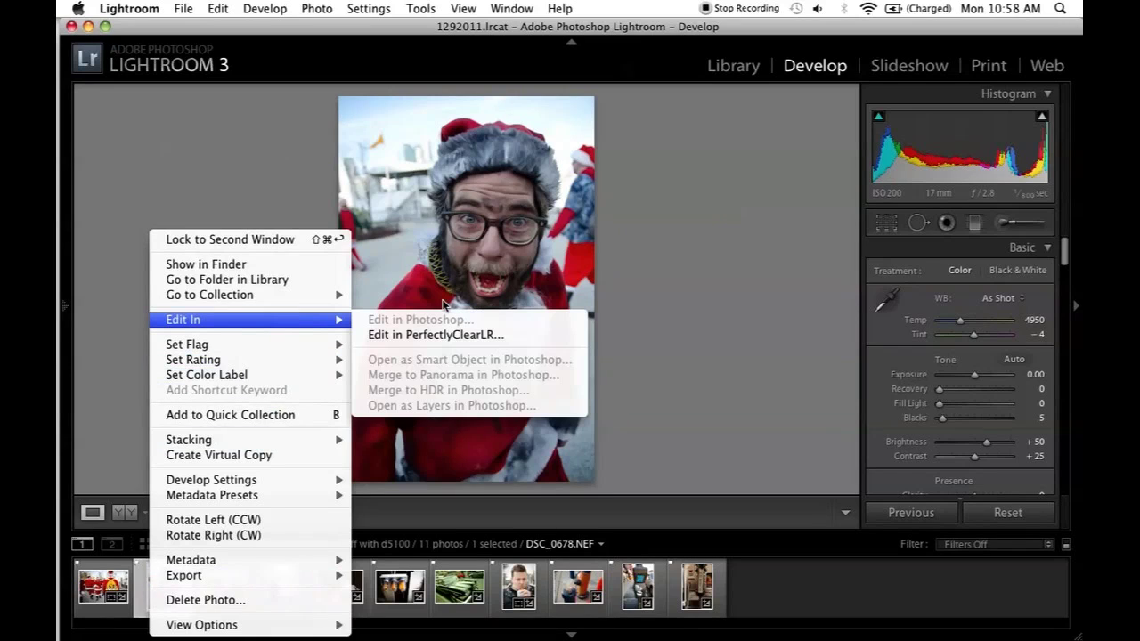
click(437, 335)
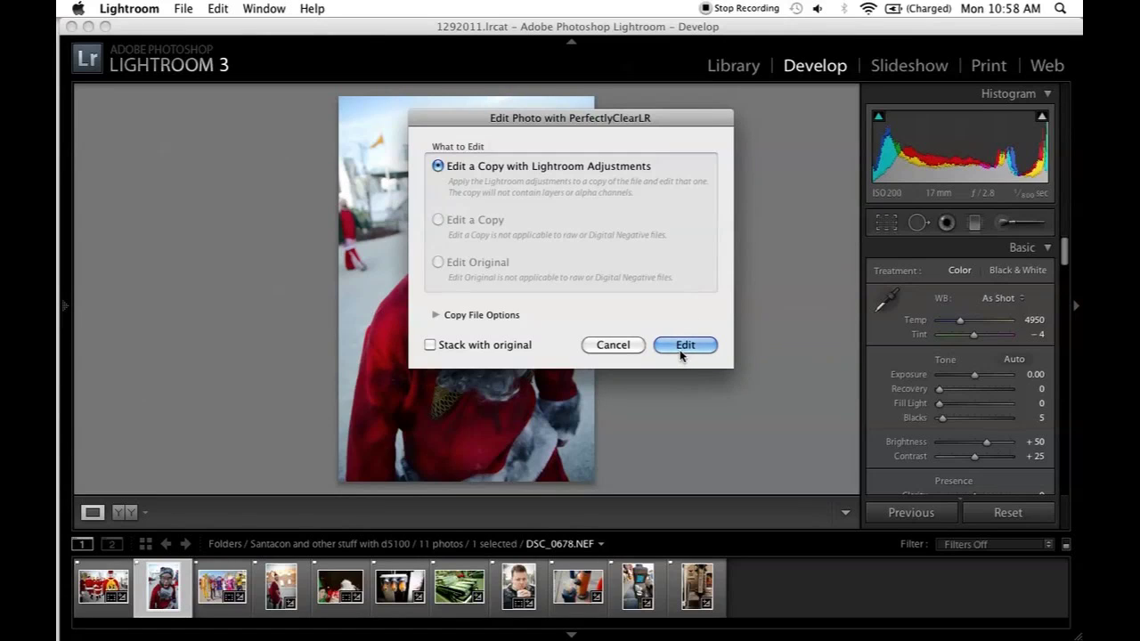
click(682, 350)
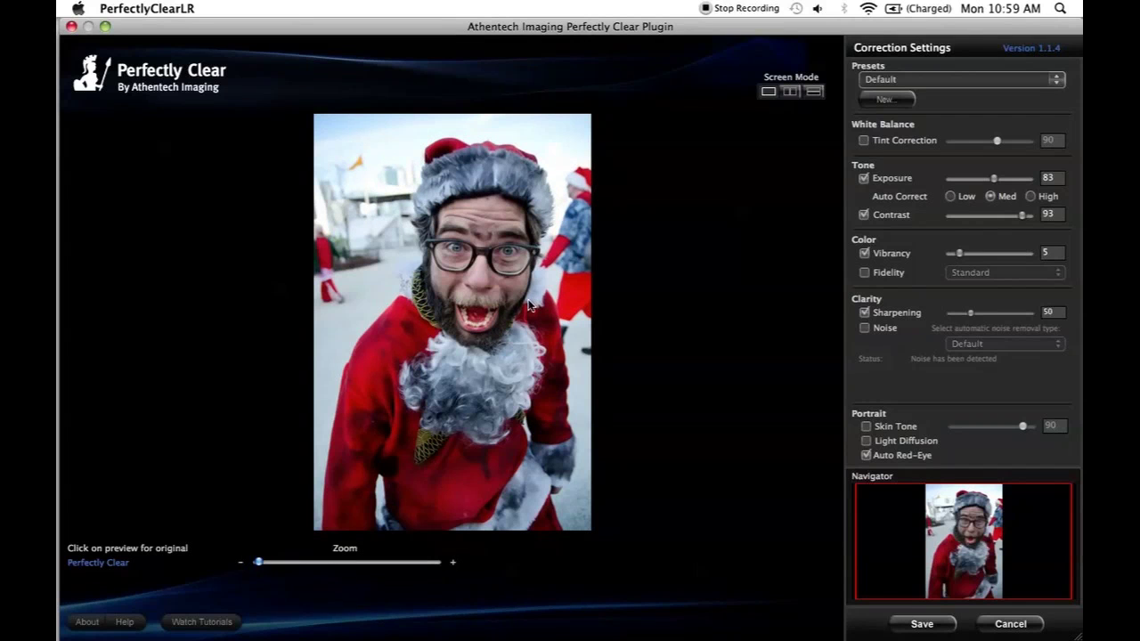
Compare with the original, try the Portrait preset, then apply General portraits
click(529, 331)
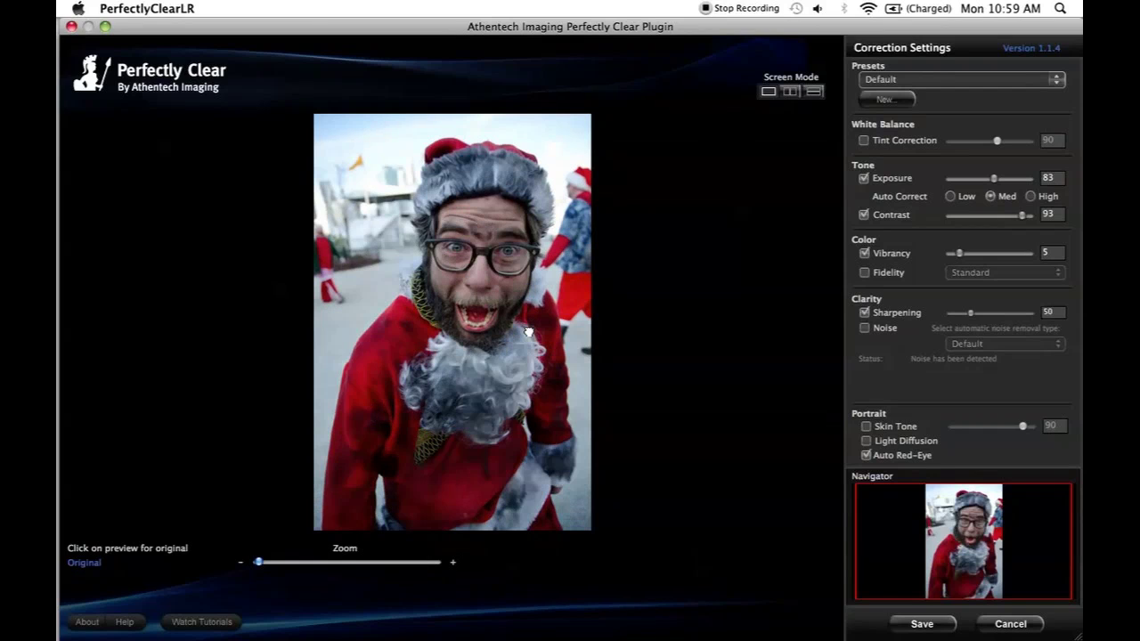
click(528, 332)
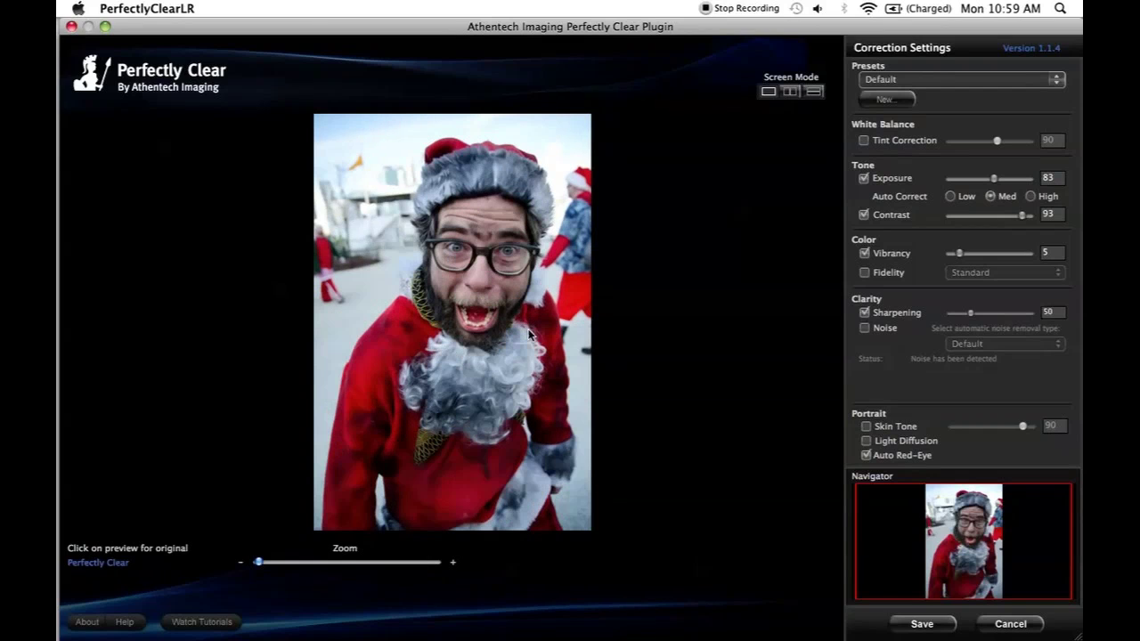
click(903, 83)
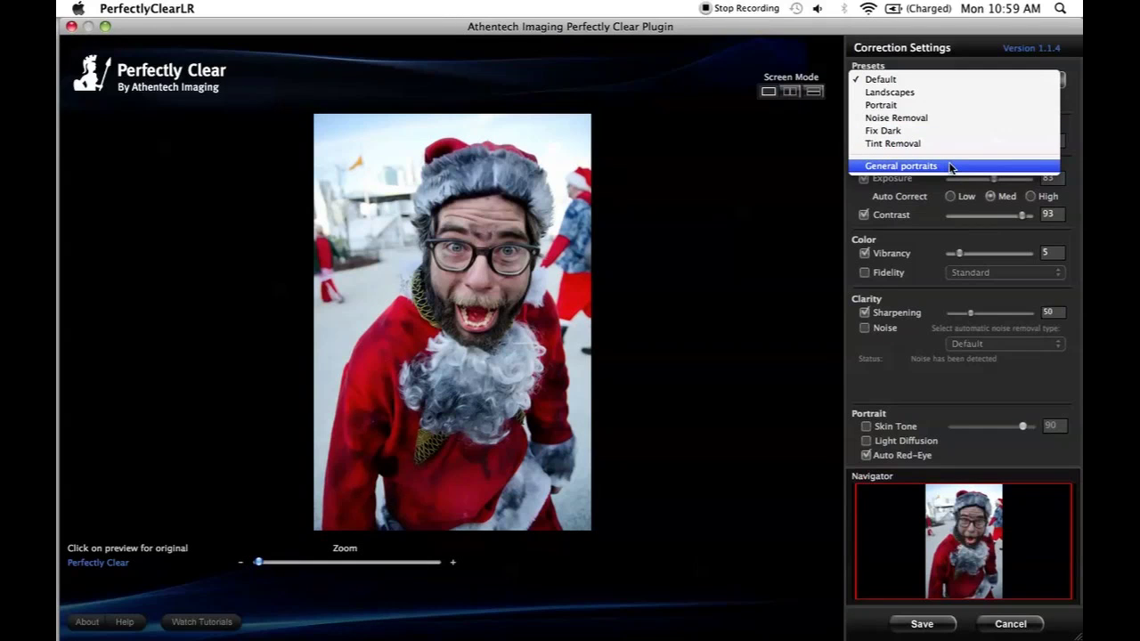
click(926, 107)
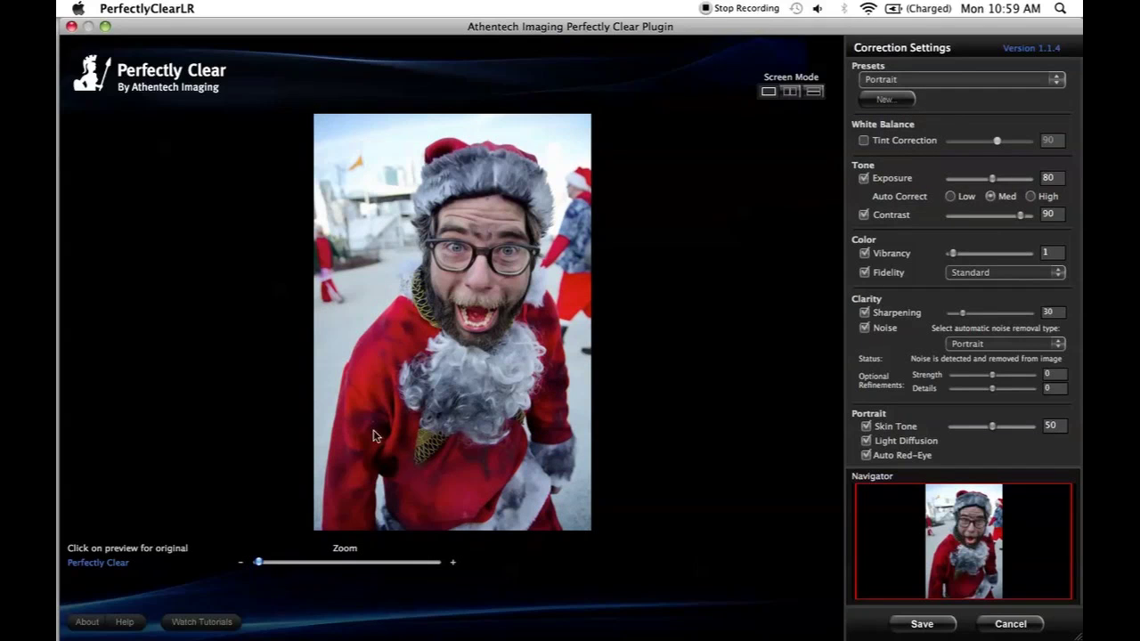
click(917, 82)
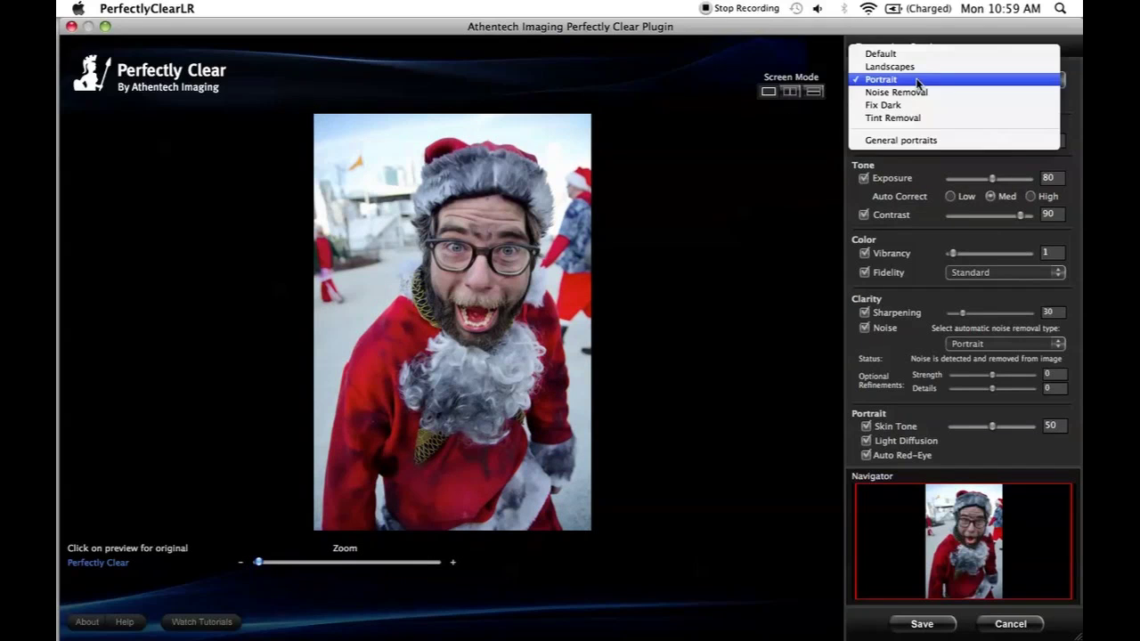
click(903, 141)
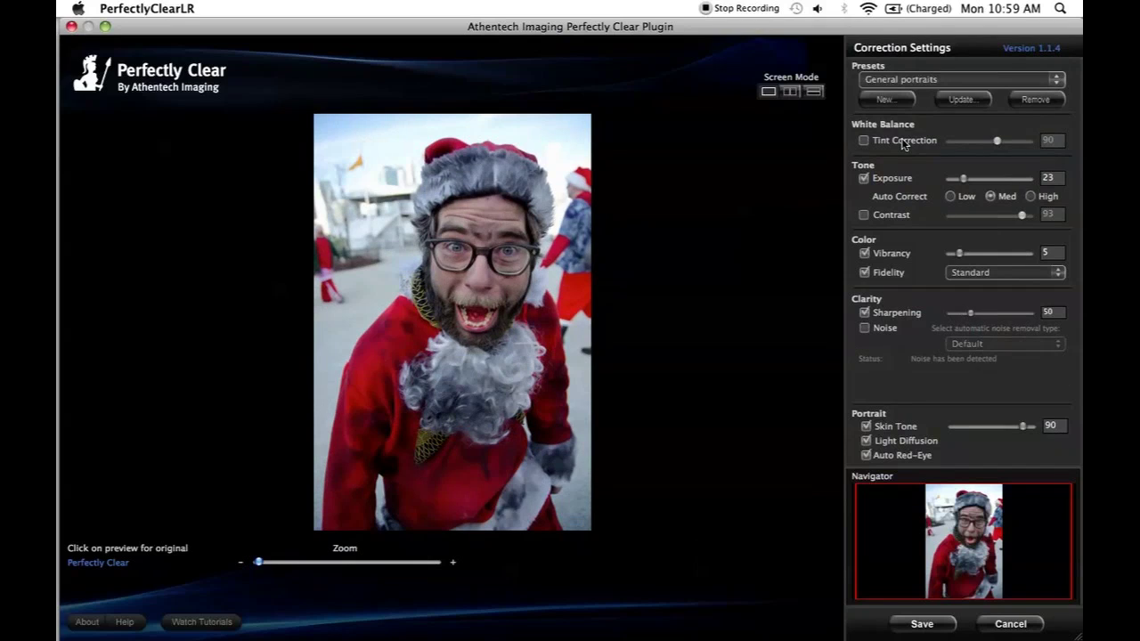
Turn on Tint Correction at 65 and raise Exposure to 73
click(864, 140)
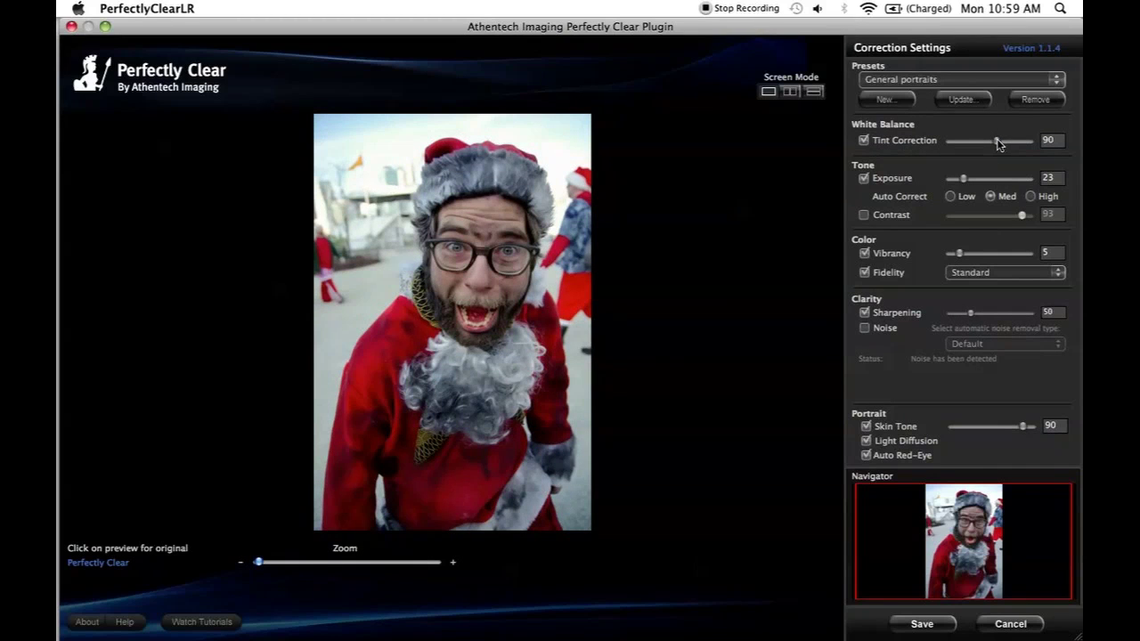
drag(997, 144, 986, 144)
drag(964, 179, 992, 183)
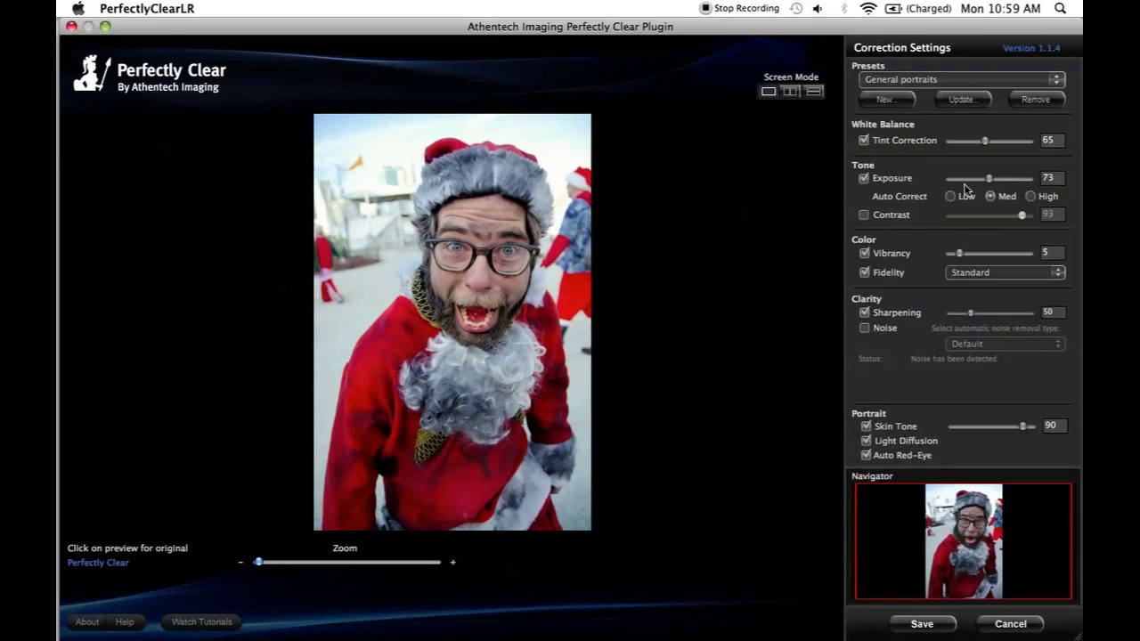
Zoom in on the face, compare against the original, and save the corrected portrait
drag(328, 566, 398, 570)
drag(472, 235, 472, 374)
click(602, 265)
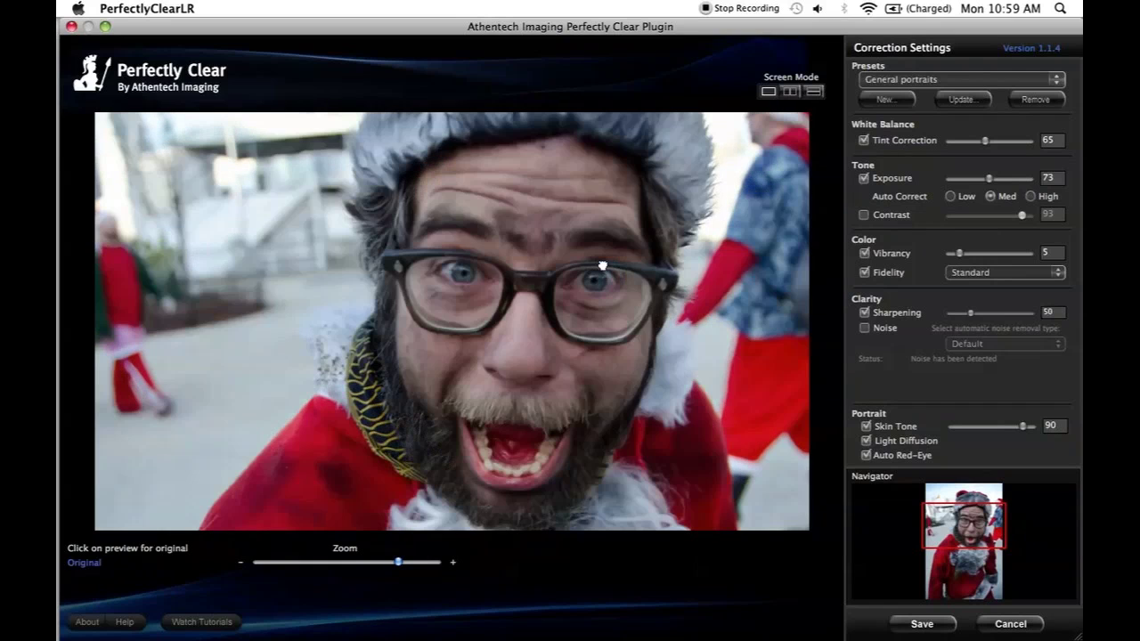
click(602, 266)
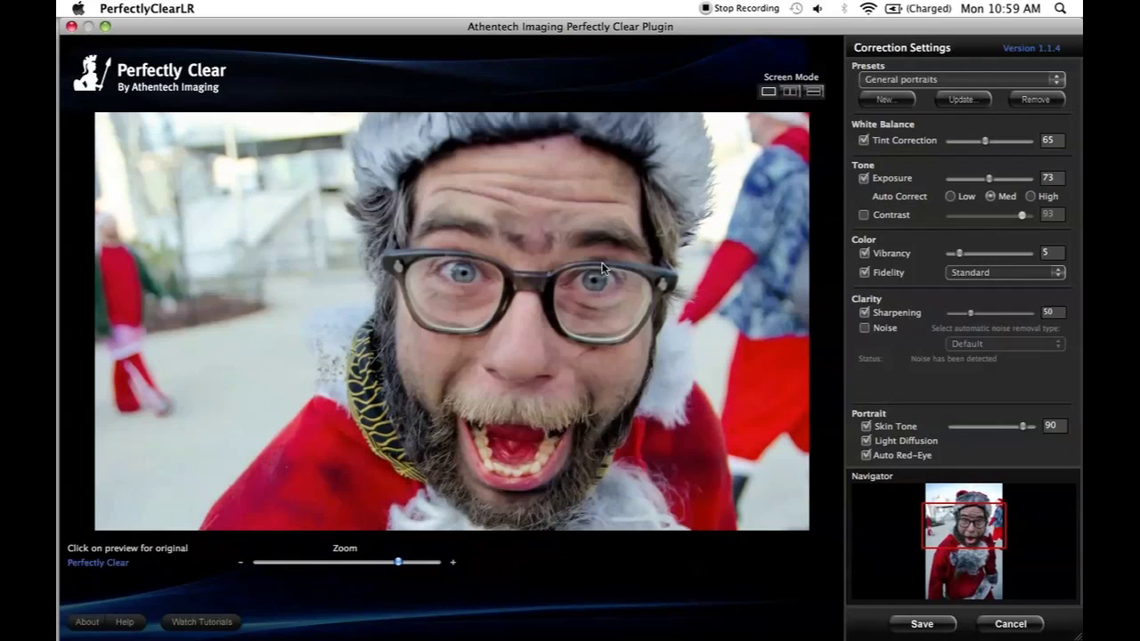
click(602, 265)
click(929, 632)
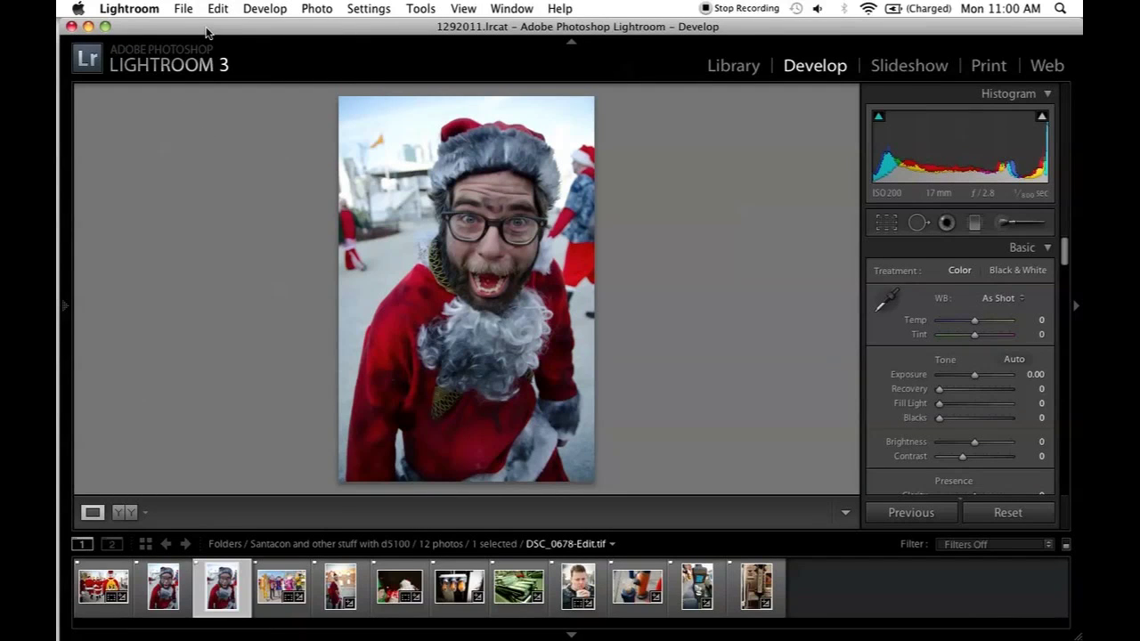
Export the Perfectly Clear TIF as a JPEG with custom text 'for video 2', then return to the original NEF
key(Left)
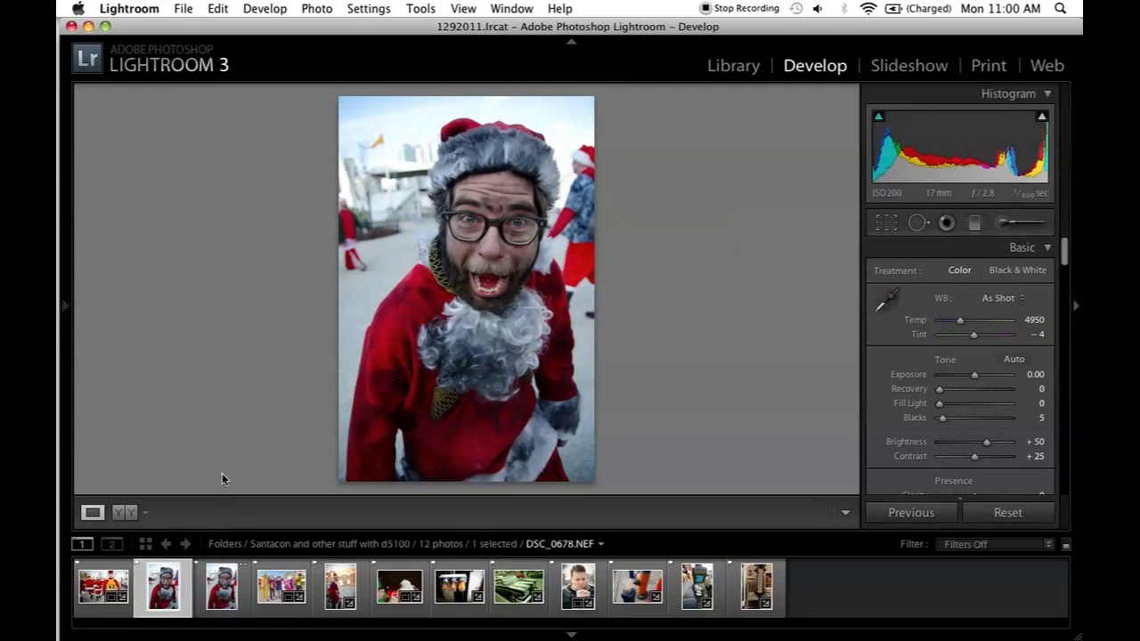
key(Right)
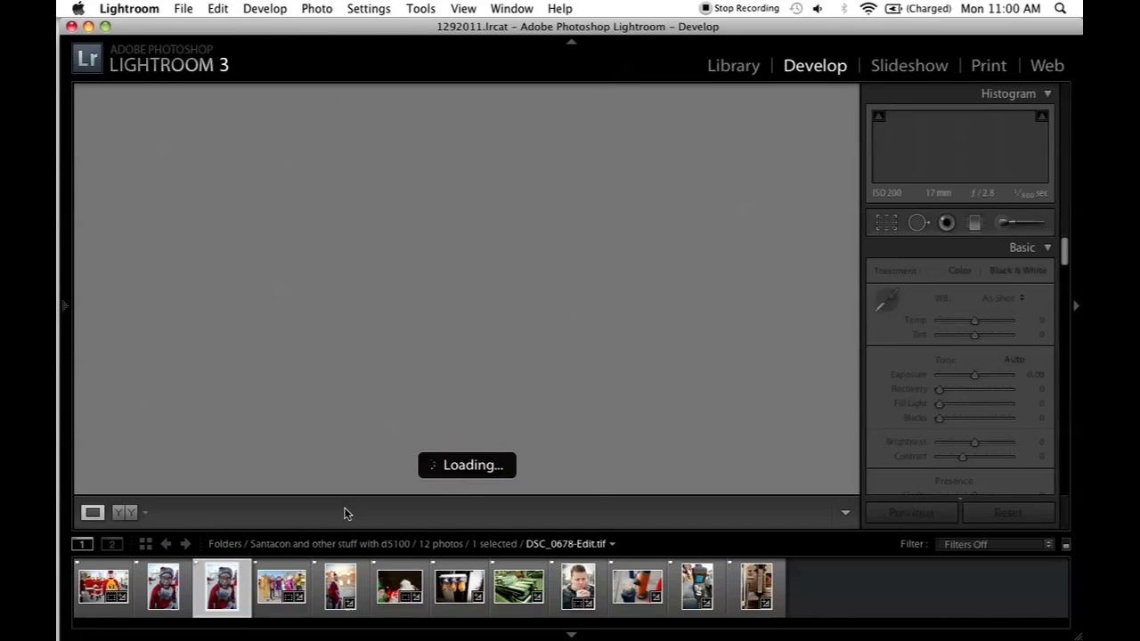
click(193, 8)
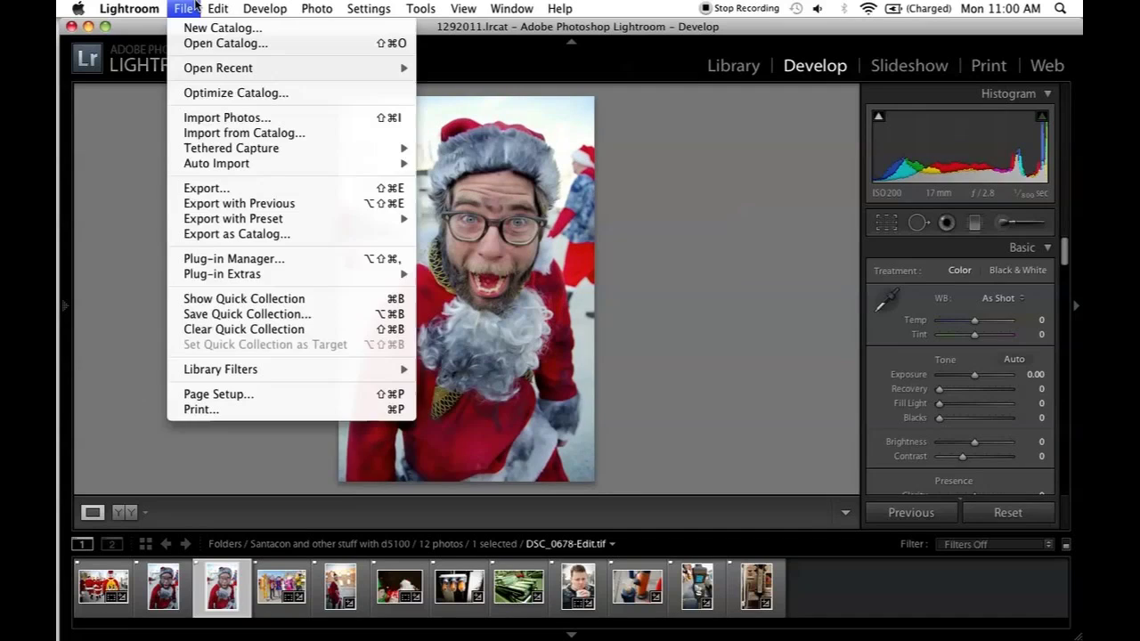
click(236, 188)
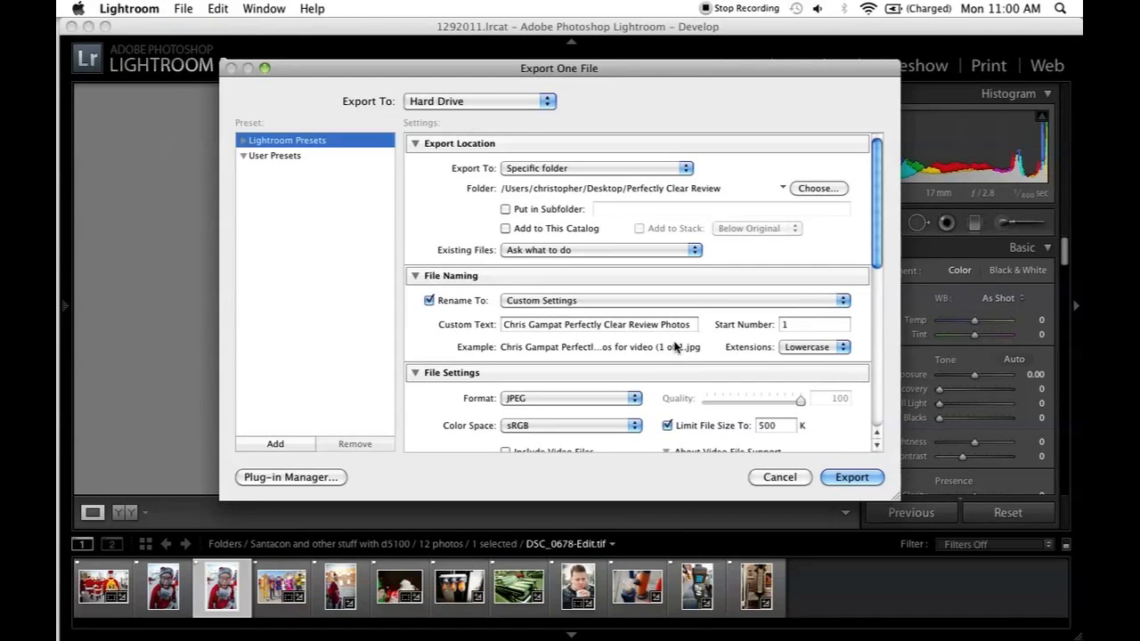
triple_click(682, 324)
text(for video 2)
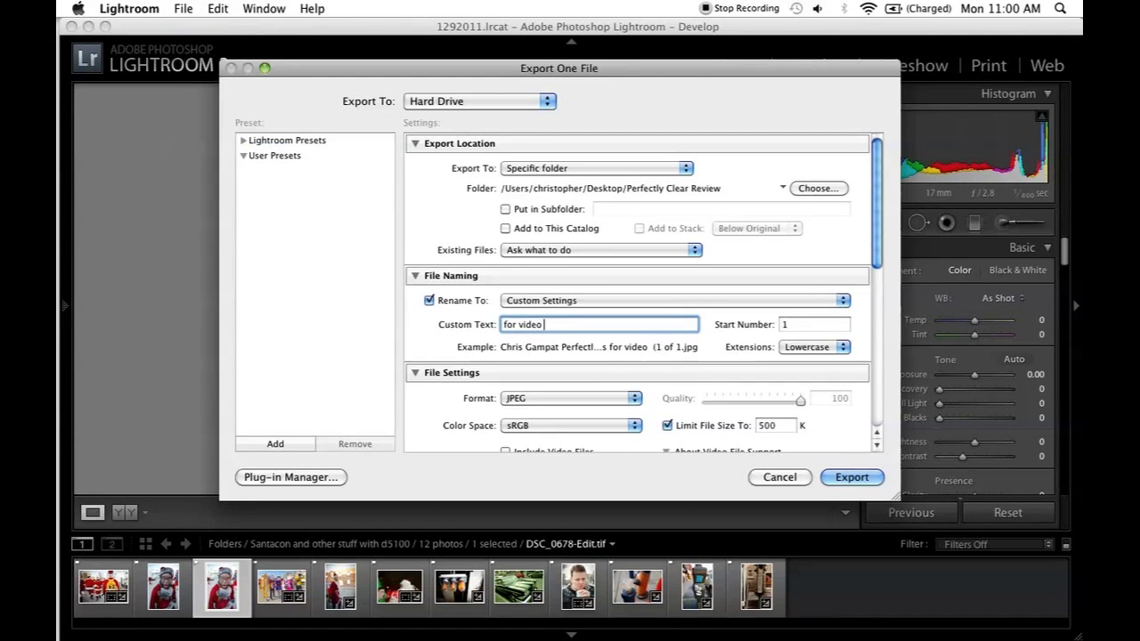
key(Return)
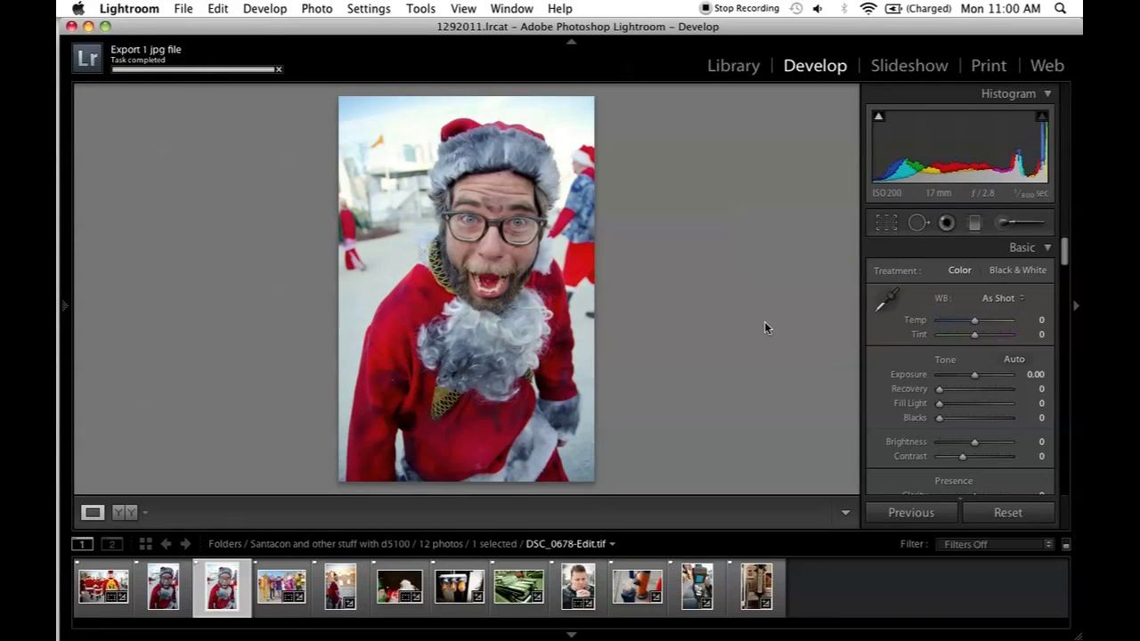
key(Left)
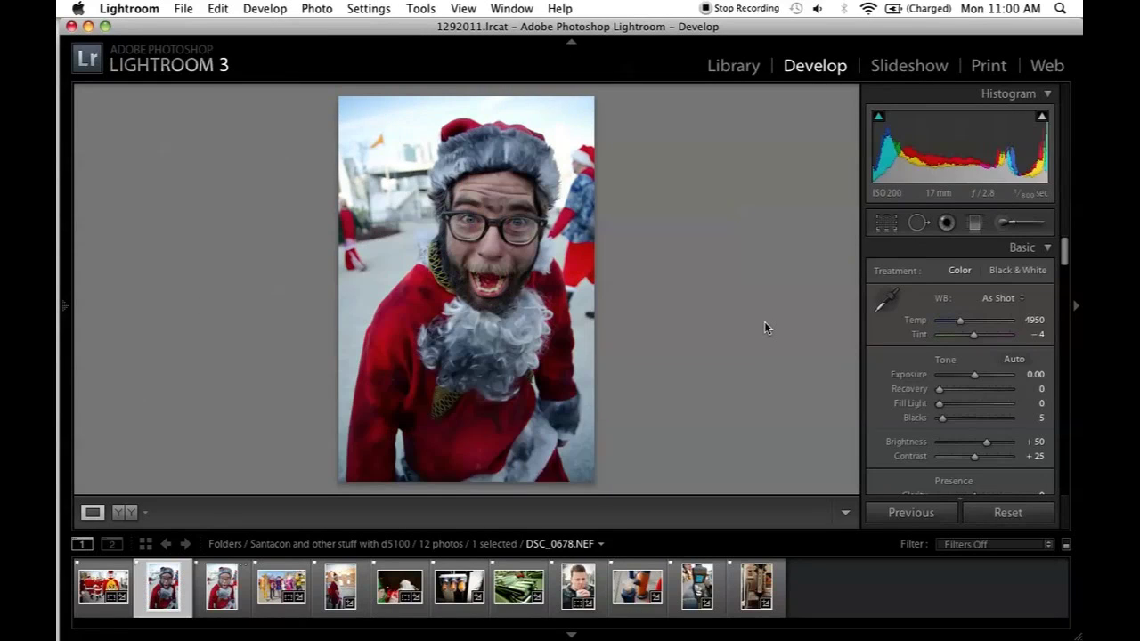
Expand the built-in Lightroom Presets and try, then undo, General - Auto Tone and General - Punch
click(66, 312)
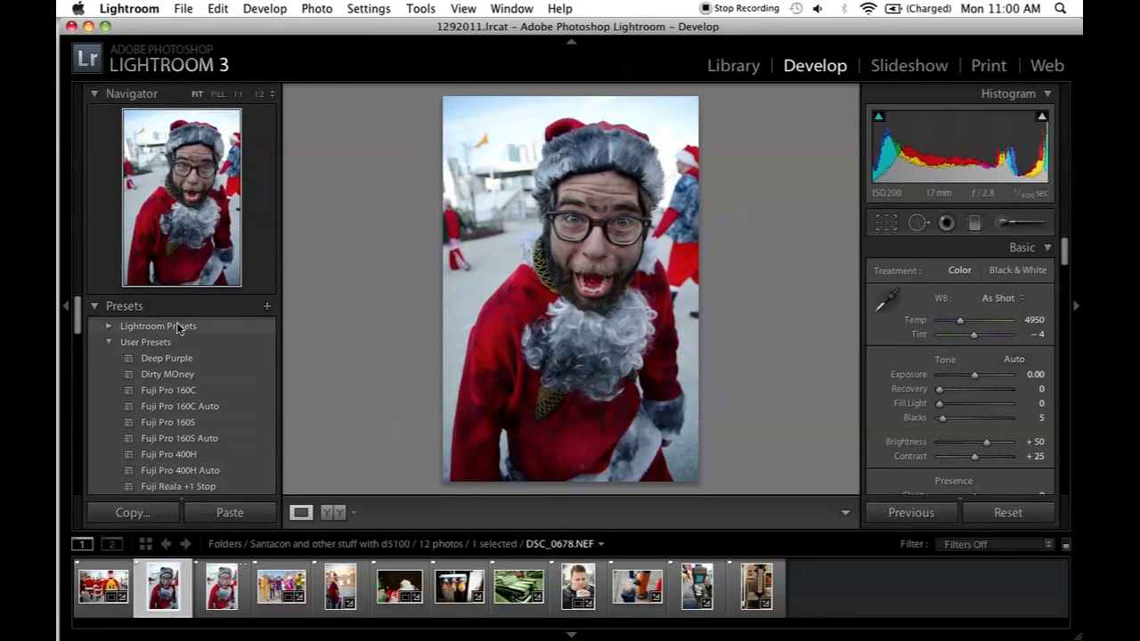
click(109, 342)
click(112, 327)
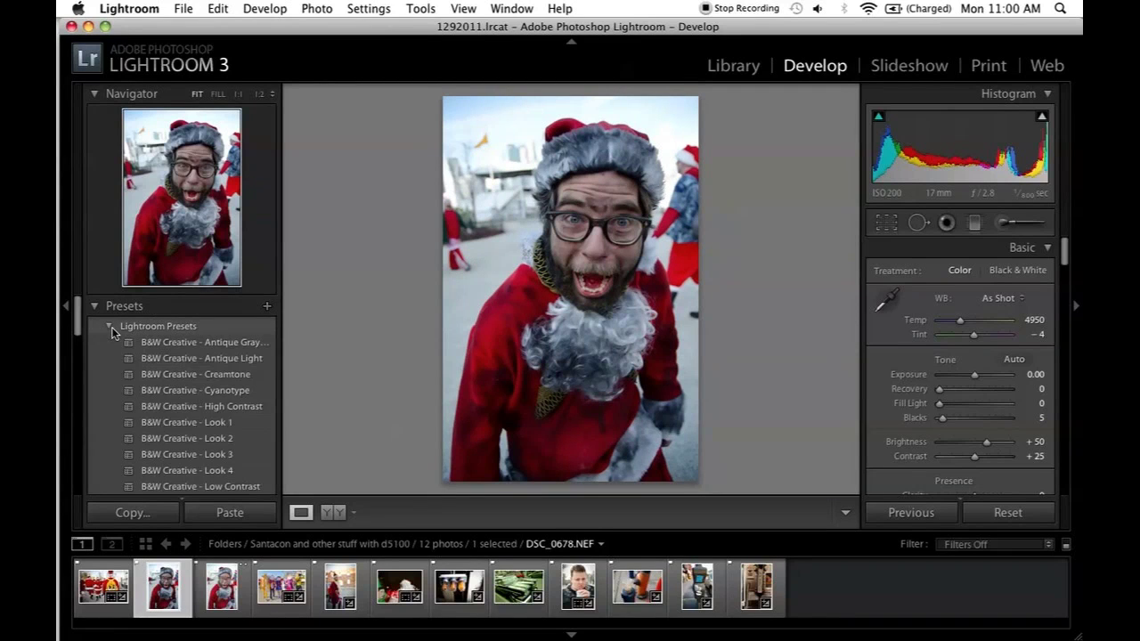
scroll(154, 352, down, 2)
scroll(155, 353, down, 10)
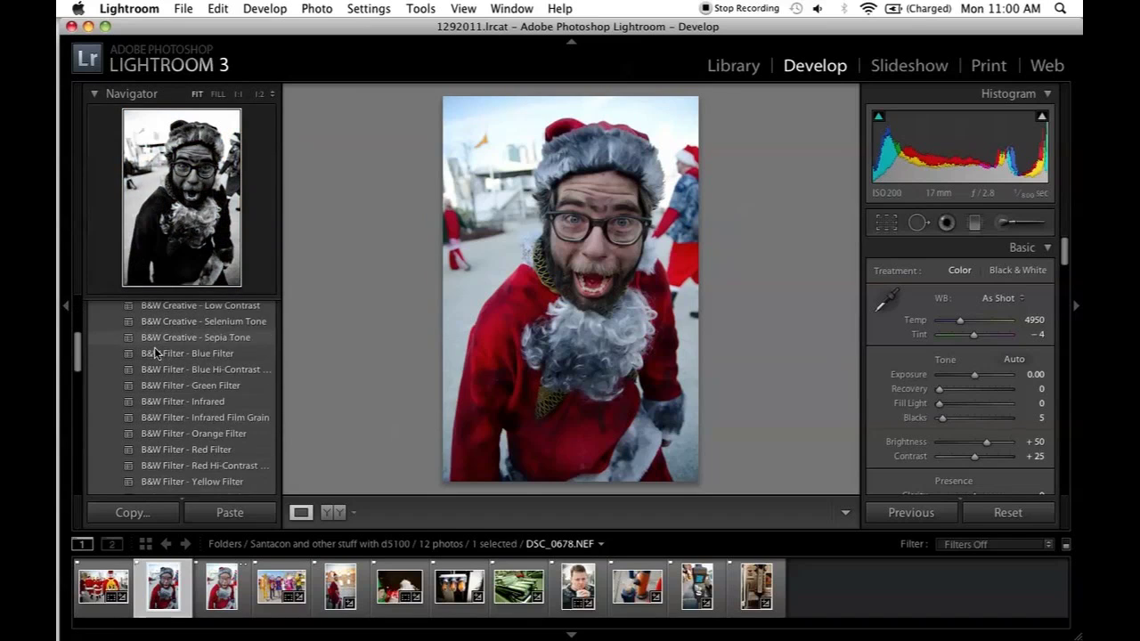
click(264, 356)
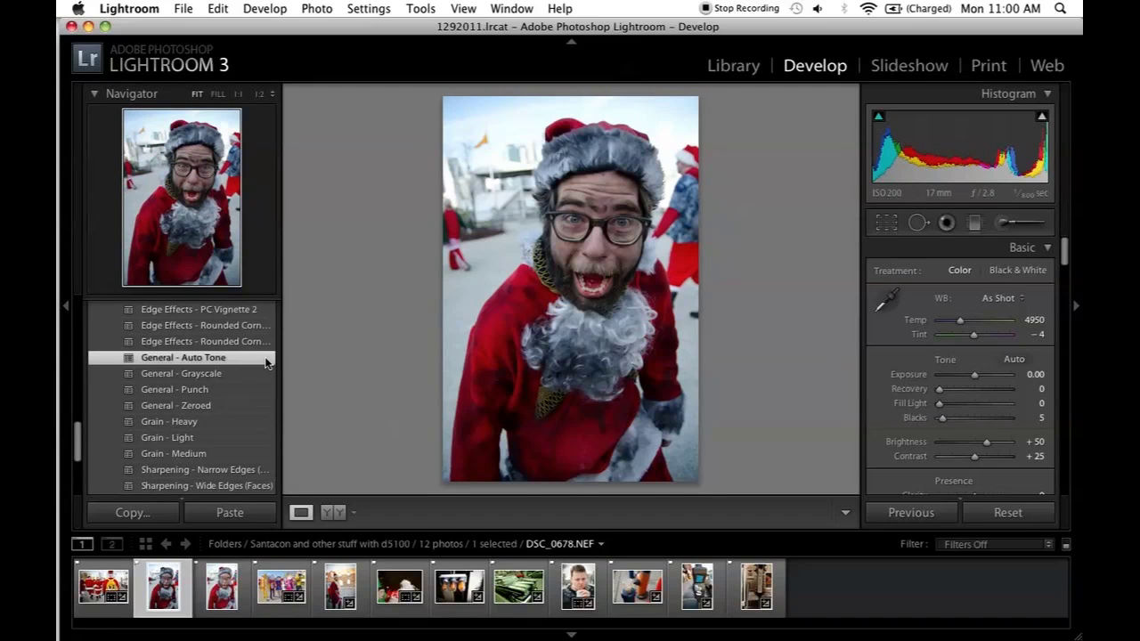
key(super+z)
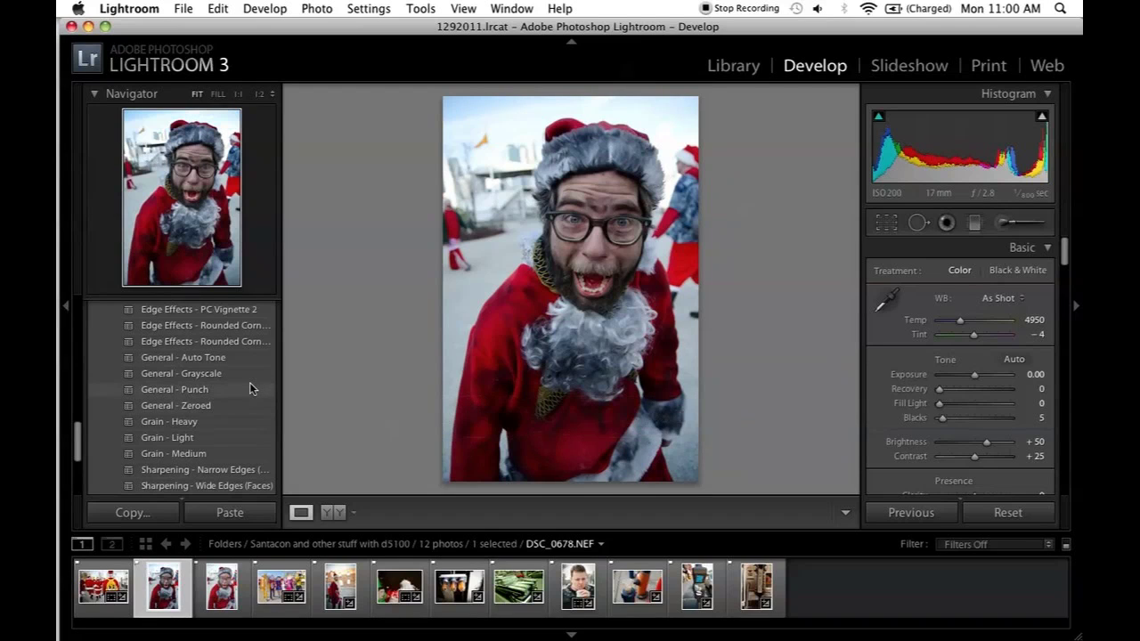
click(249, 389)
key(super+z)
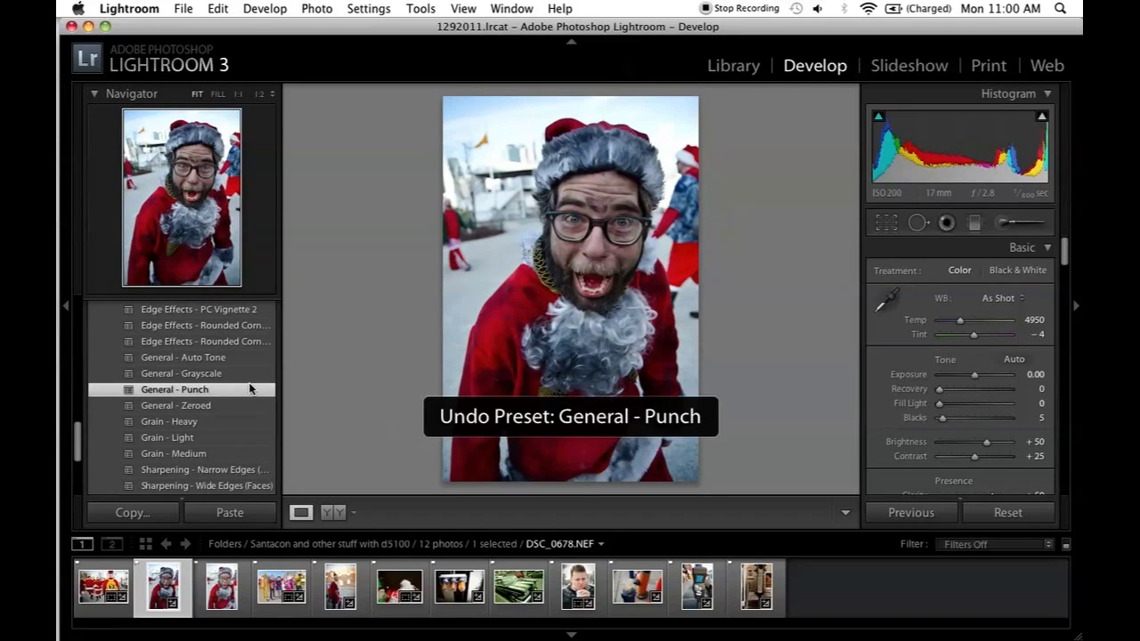
Try the Color Creative - Color CP 1 preset and undo it
scroll(249, 383, down, 1)
scroll(249, 383, down, 4)
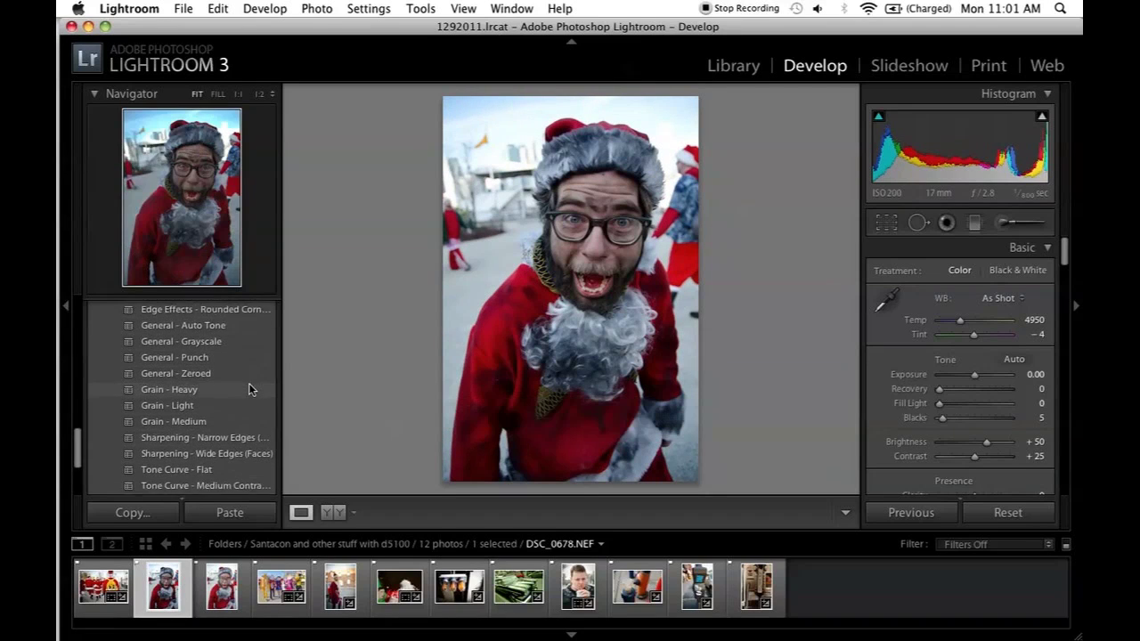
scroll(249, 383, up, 10)
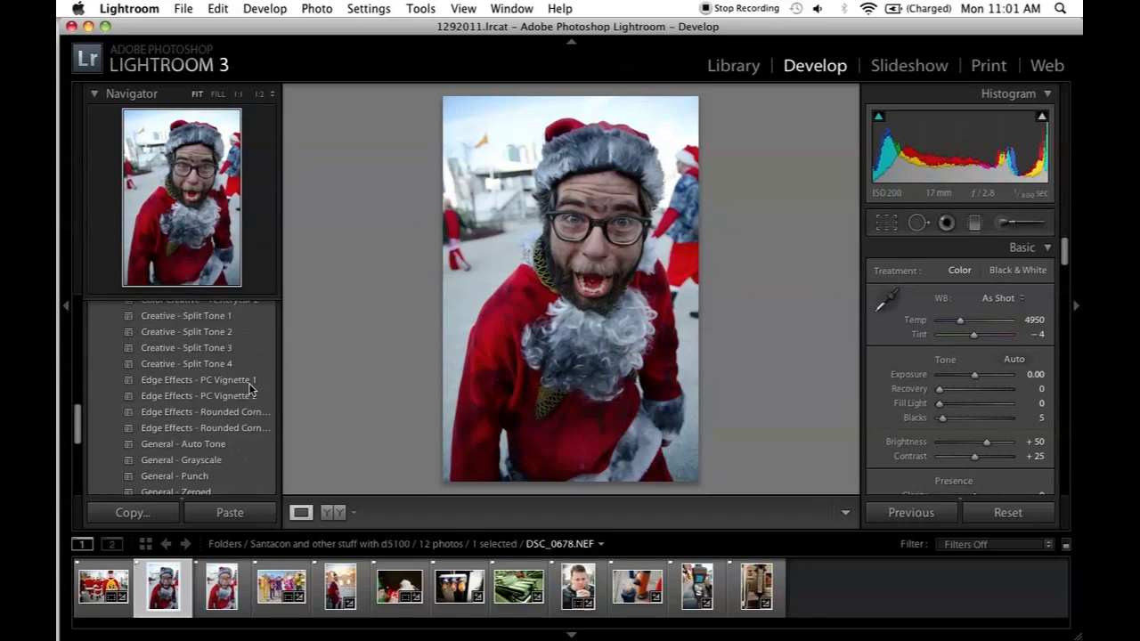
scroll(235, 359, up, 3)
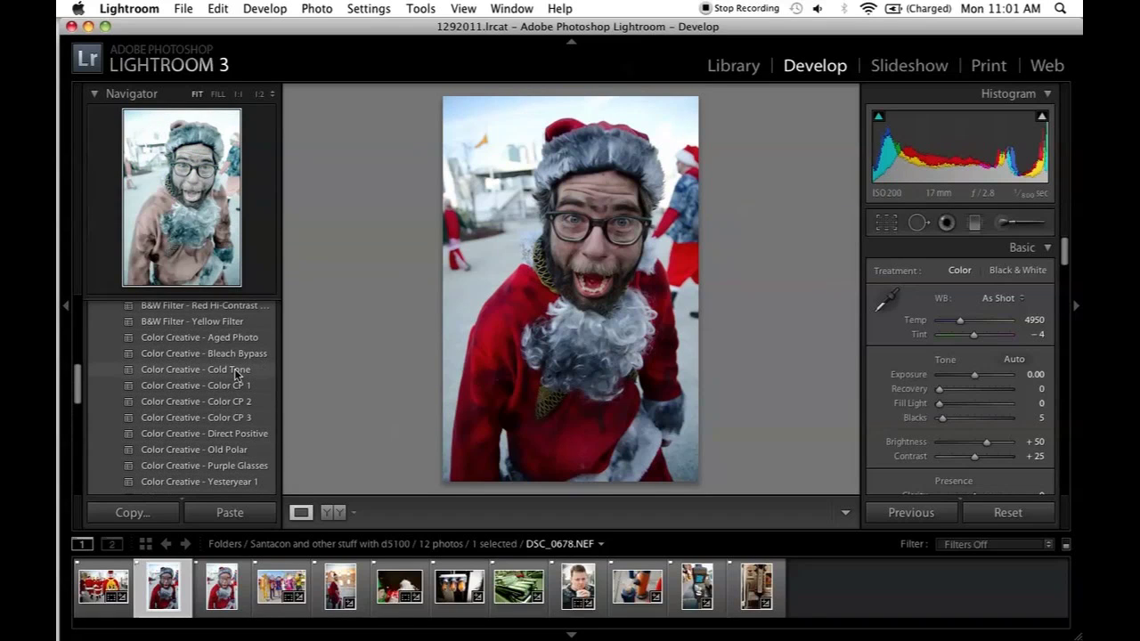
scroll(238, 374, up, 2)
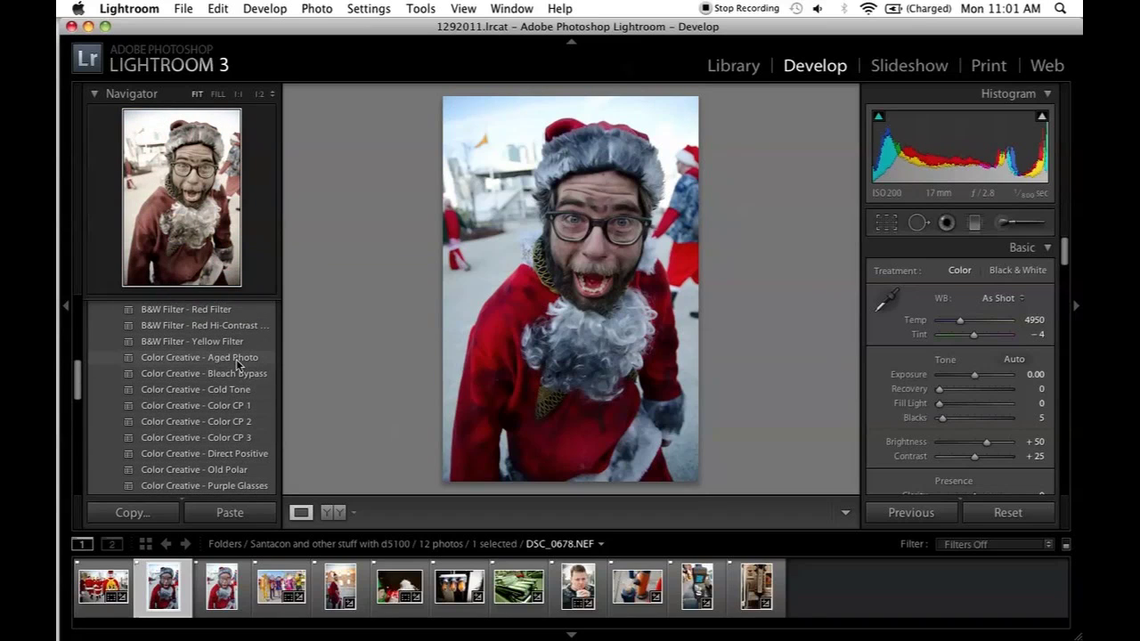
scroll(238, 364, up, 1)
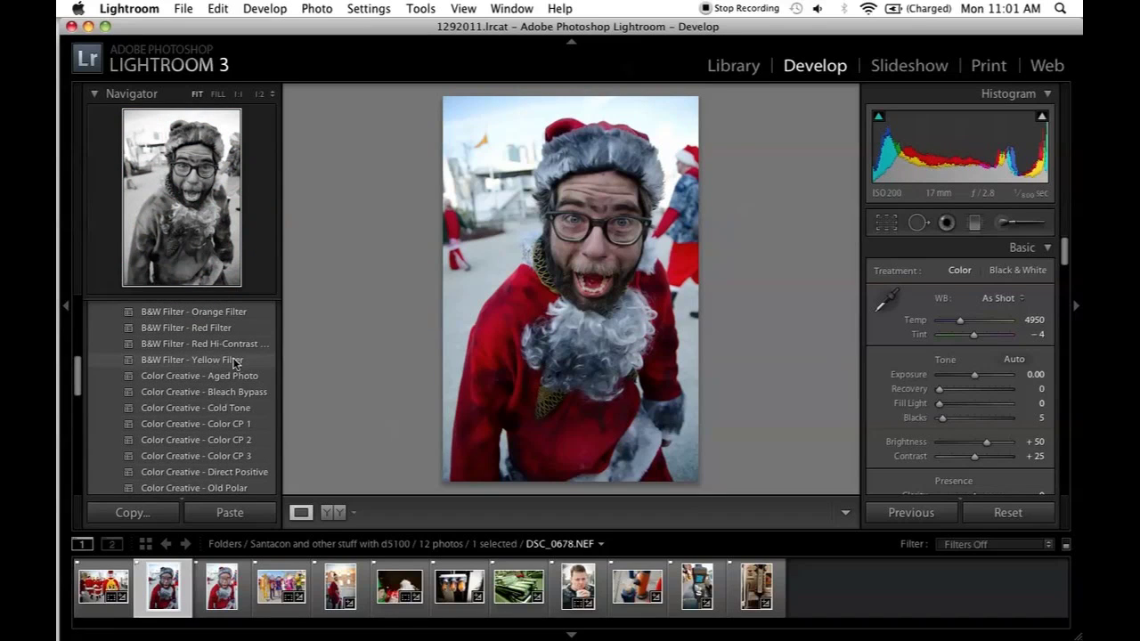
click(236, 426)
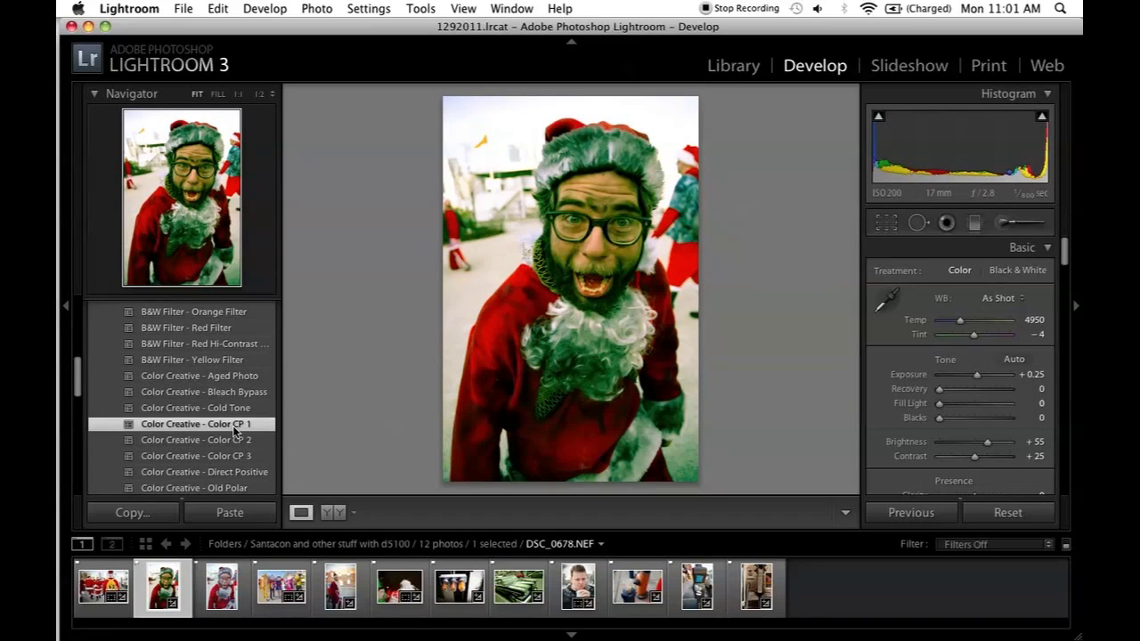
key(super+z)
Try the Edge Effects - PC Vignette 1 preset and undo it
scroll(236, 432, up, 5)
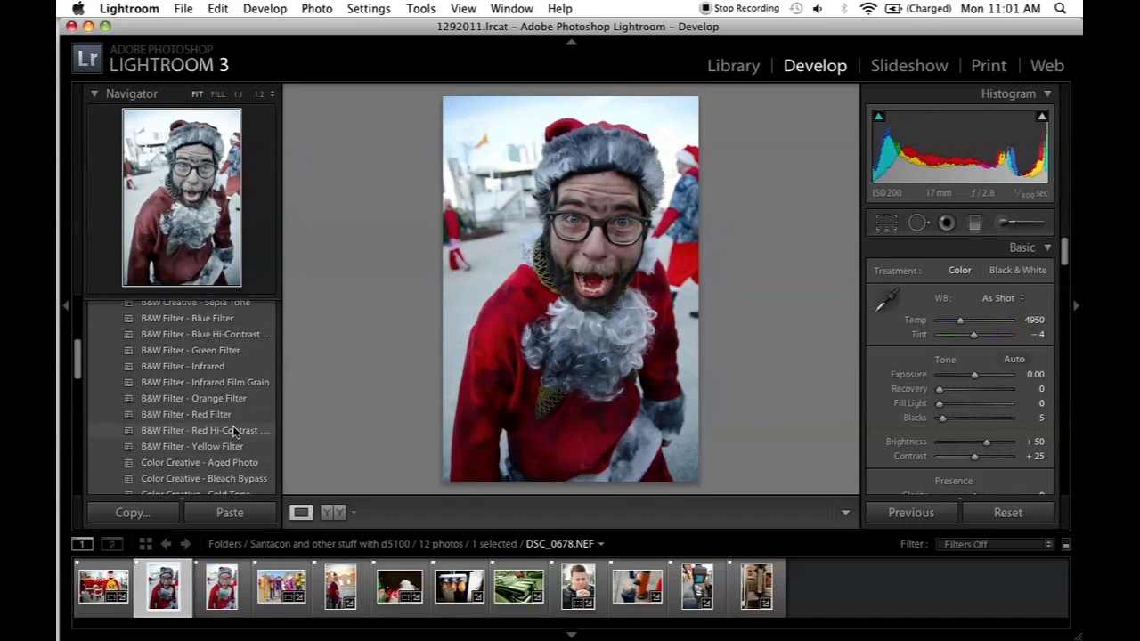
scroll(235, 432, up, 3)
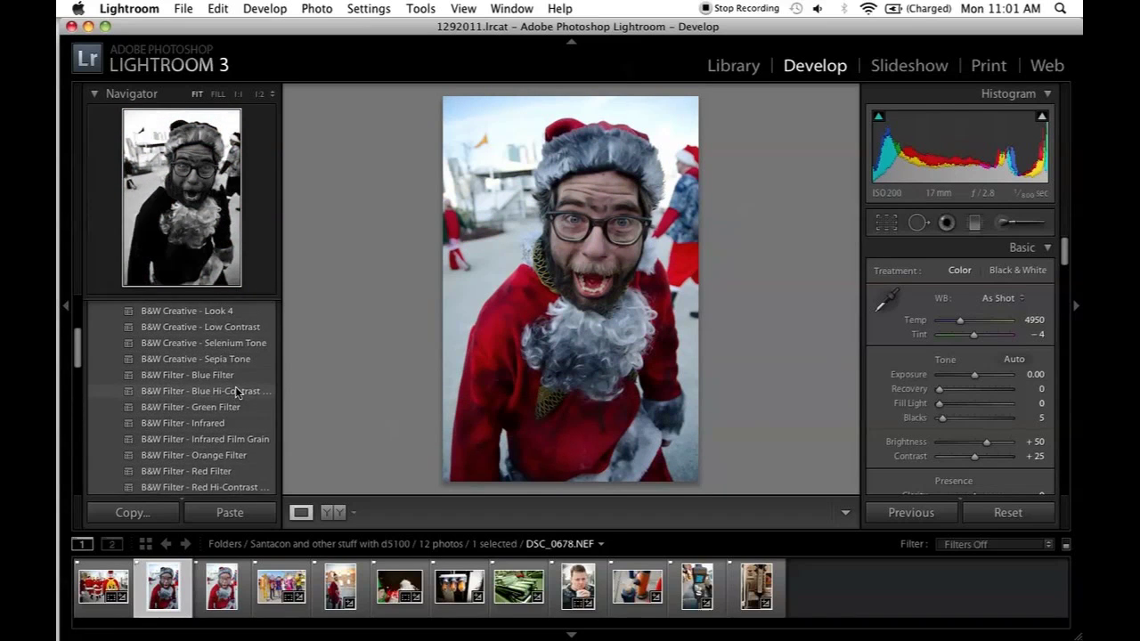
scroll(235, 389, up, 5)
scroll(236, 390, down, 5)
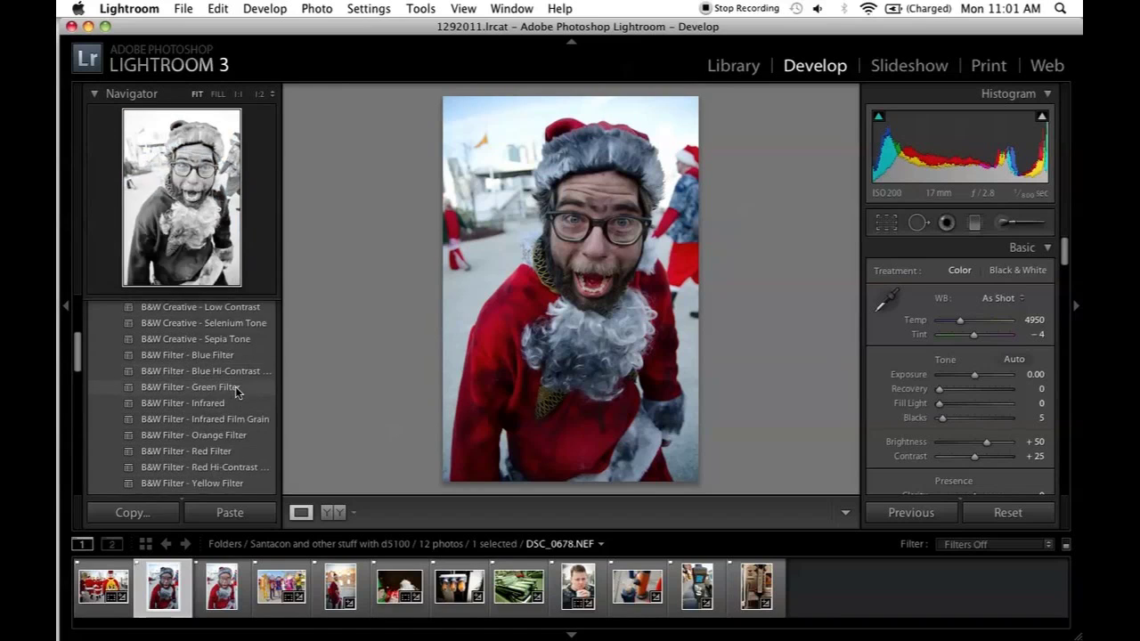
scroll(236, 390, down, 10)
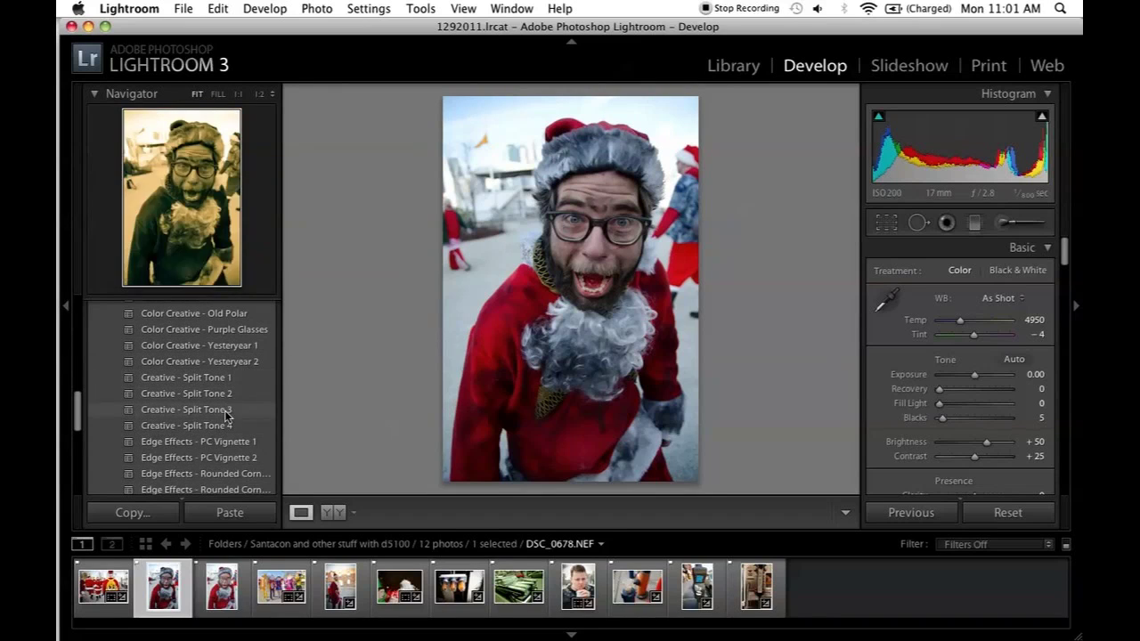
scroll(224, 430, down, 1)
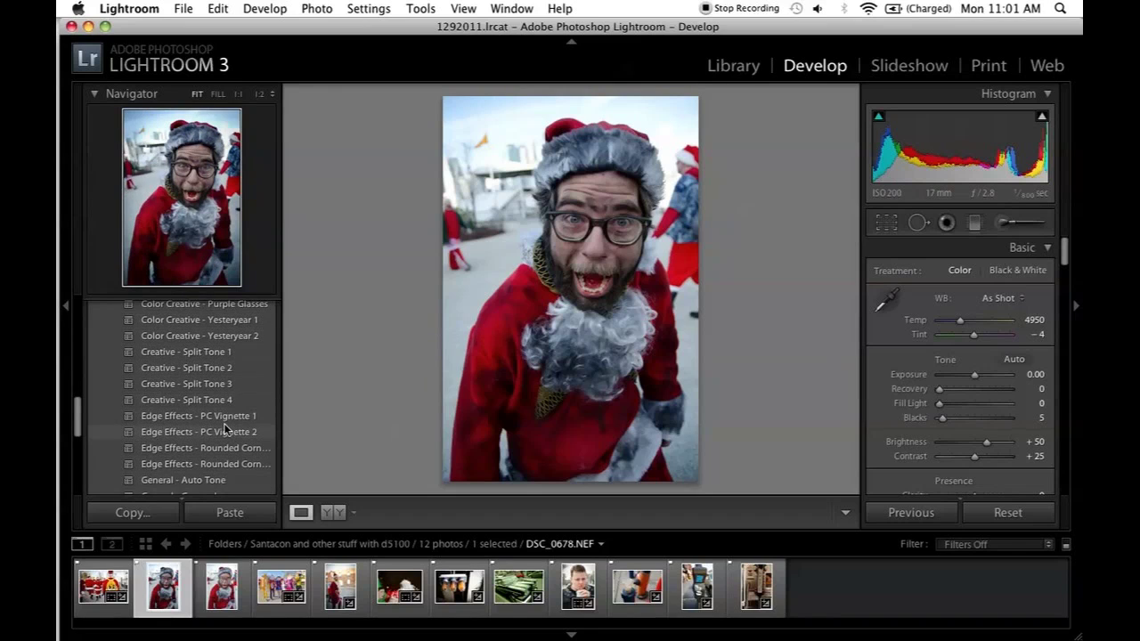
click(224, 417)
key(super+z)
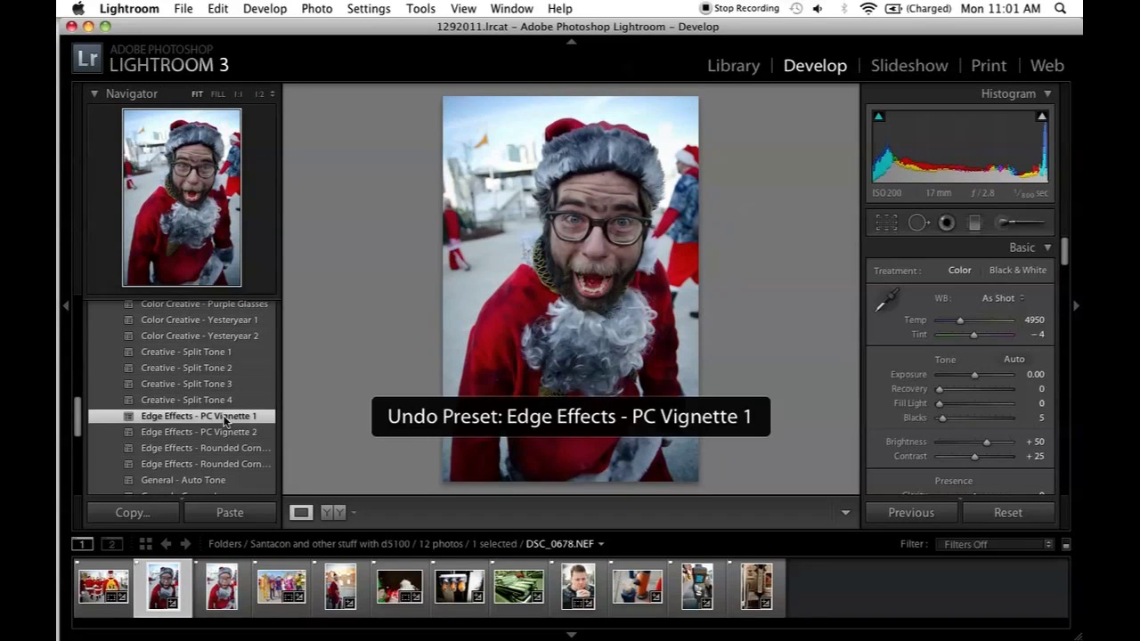
Try and undo the Grain - Light preset, then collapse the Lightroom Presets folder
scroll(224, 419, down, 2)
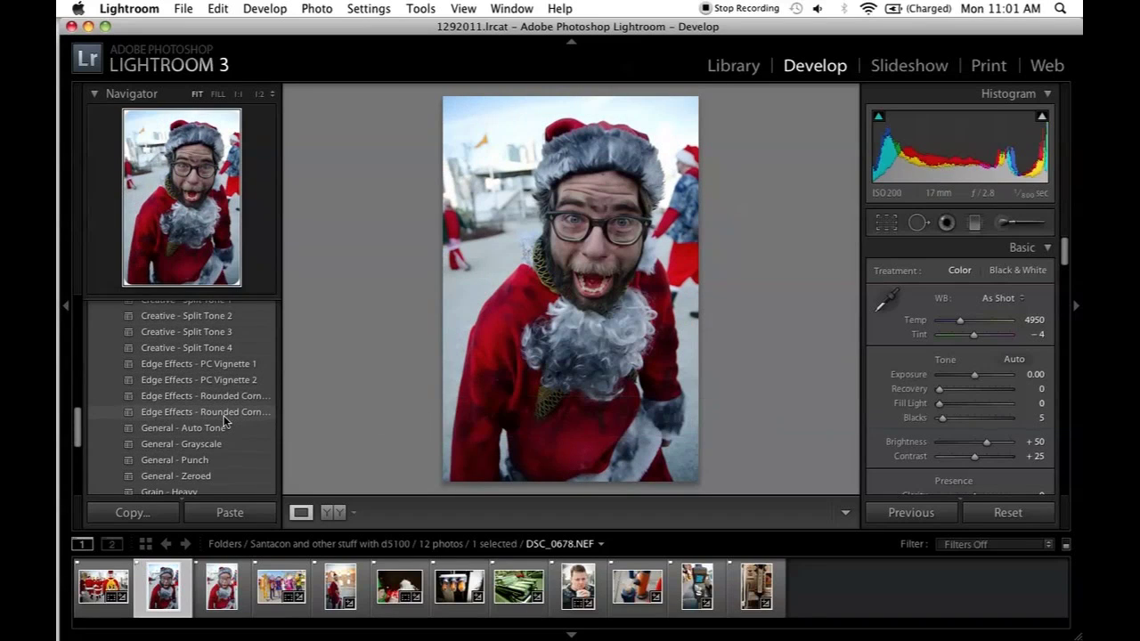
scroll(225, 422, down, 2)
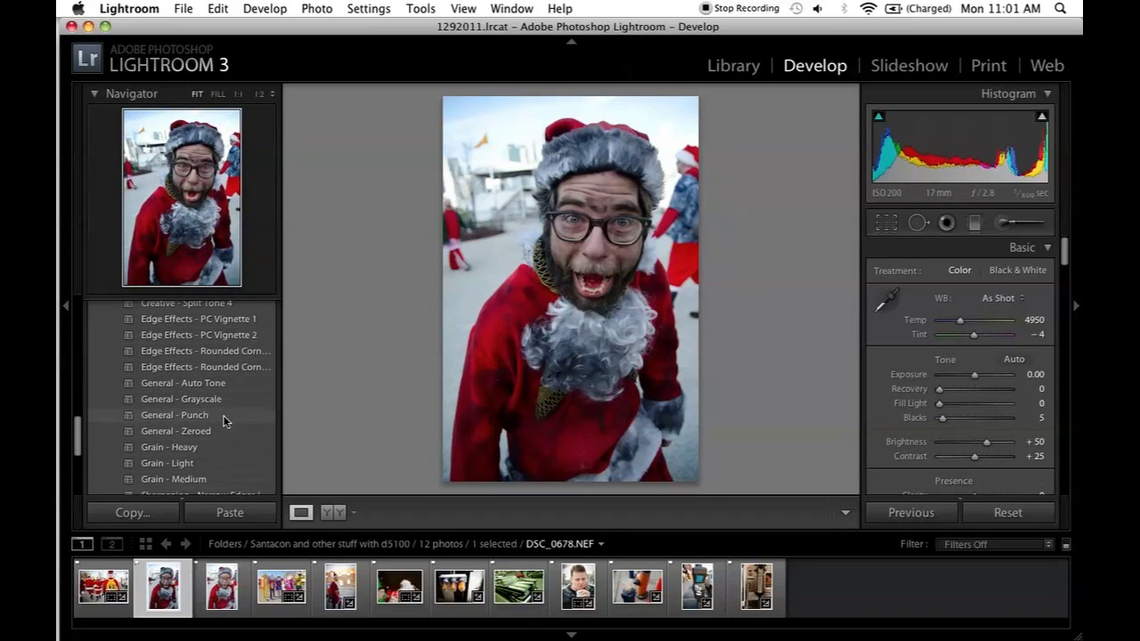
scroll(225, 420, down, 2)
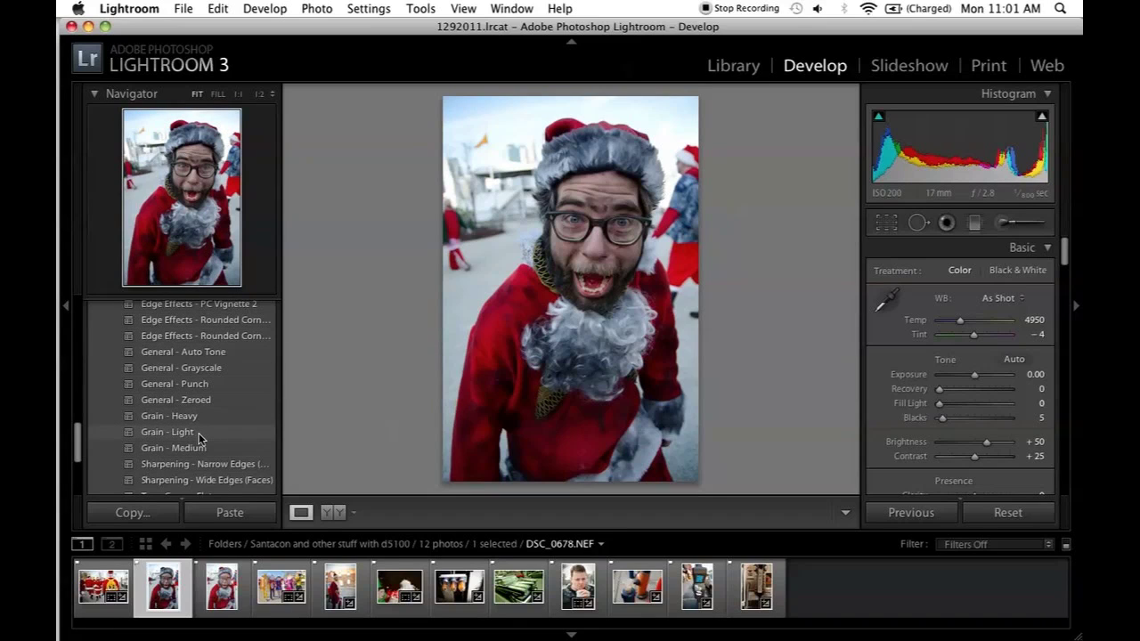
click(199, 436)
key(super+z)
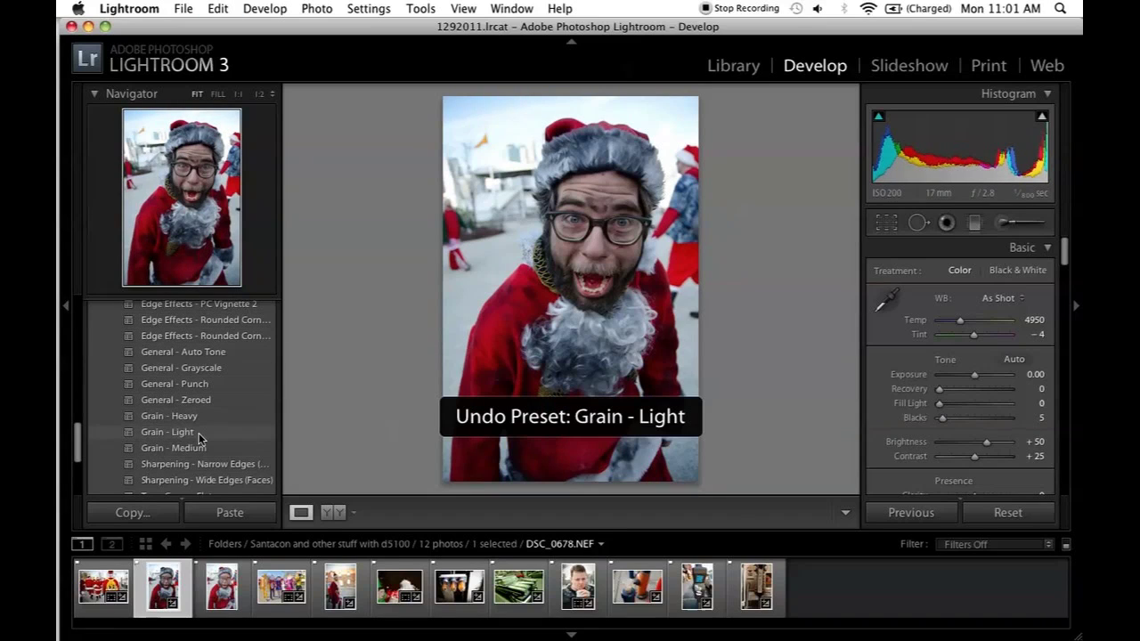
scroll(199, 436, down, 1)
scroll(199, 437, down, 4)
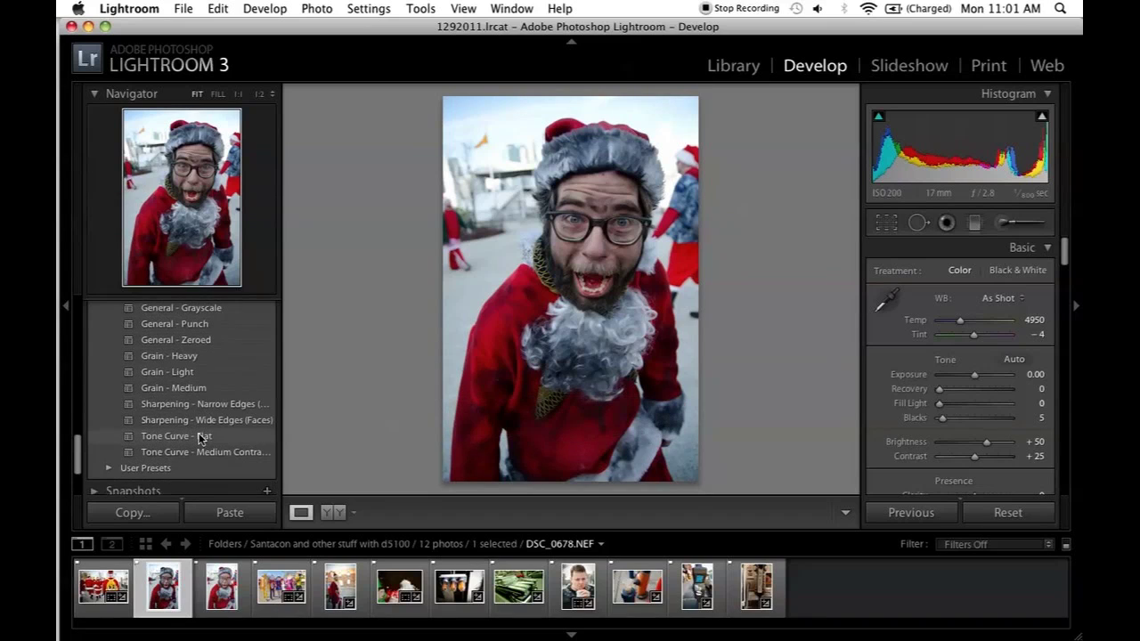
scroll(199, 438, up, 8)
scroll(200, 447, up, 10)
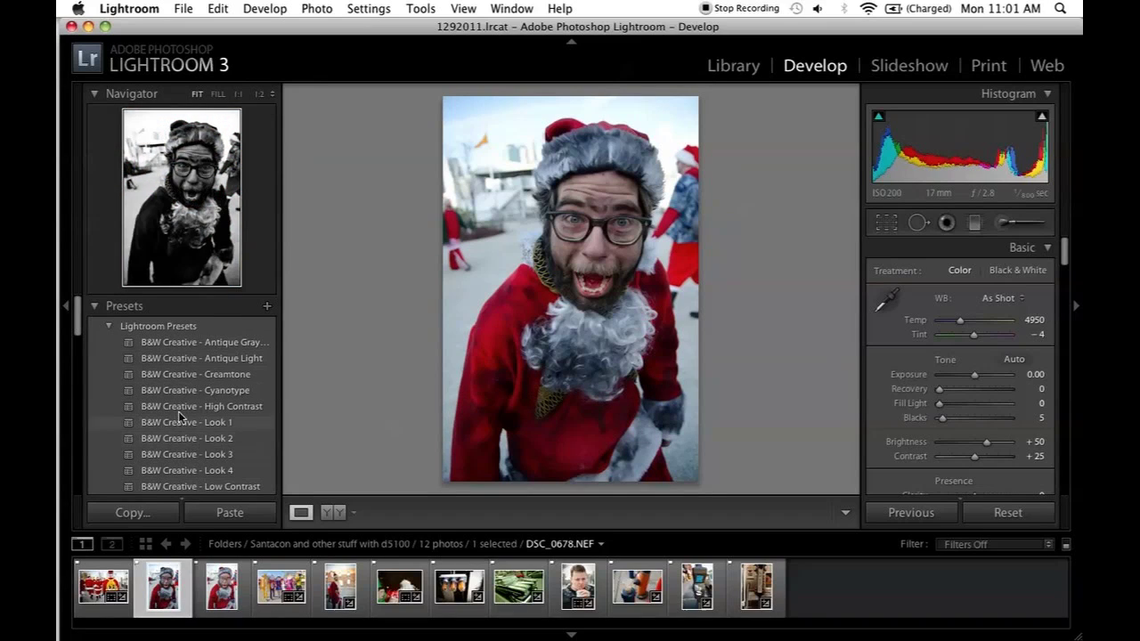
click(109, 327)
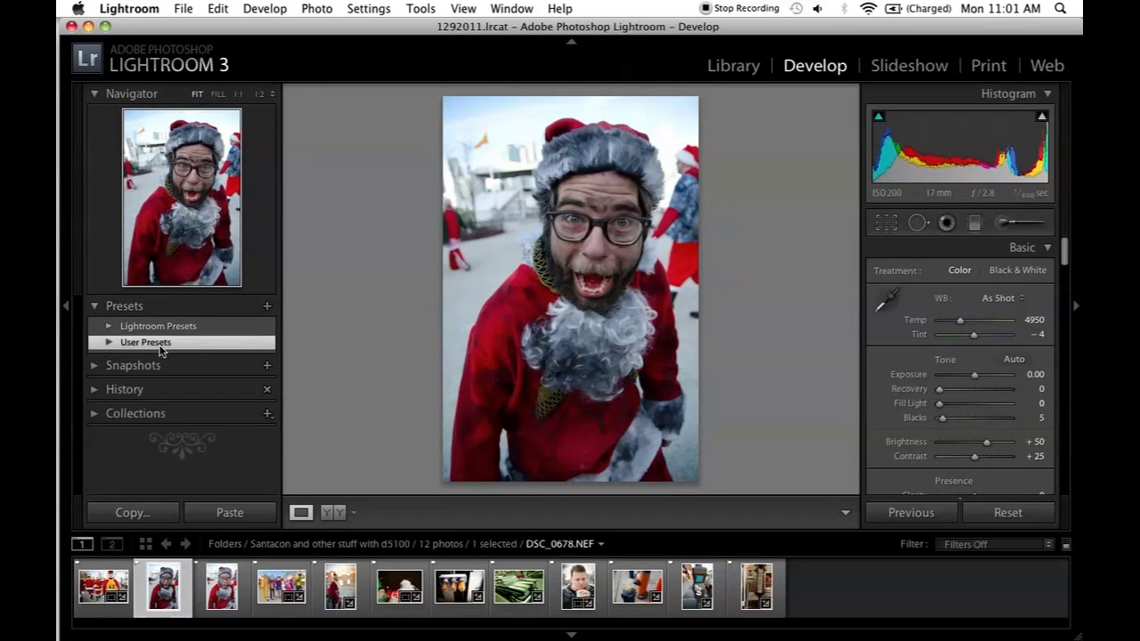
Expand User Presets and try, then undo, the Fuji Pro 160C preset
click(107, 344)
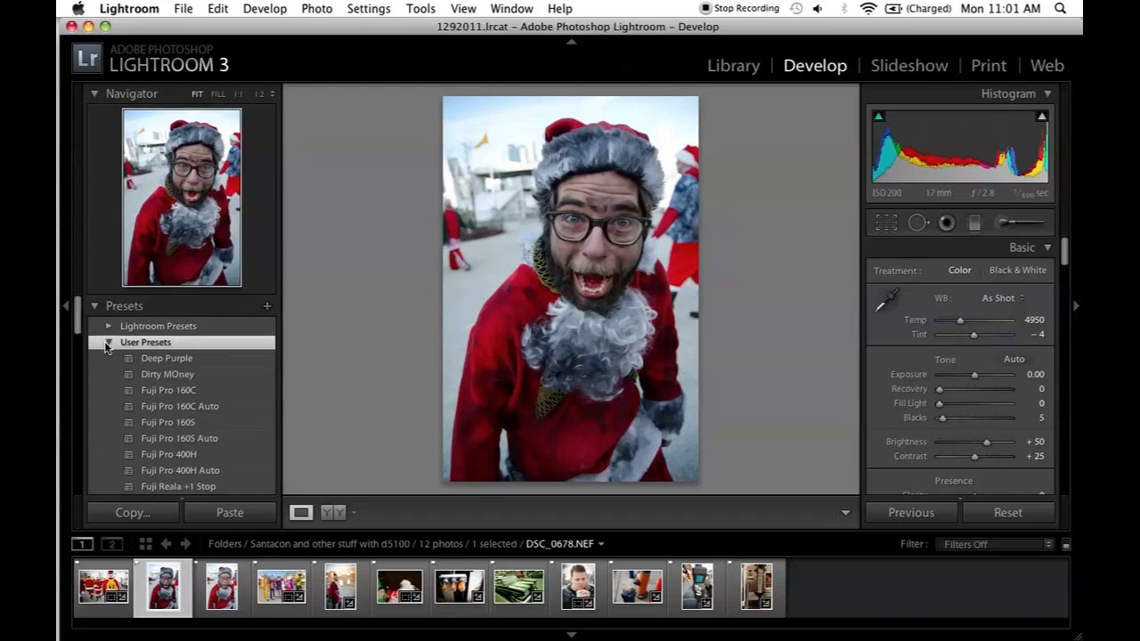
scroll(200, 382, down, 1)
click(199, 383)
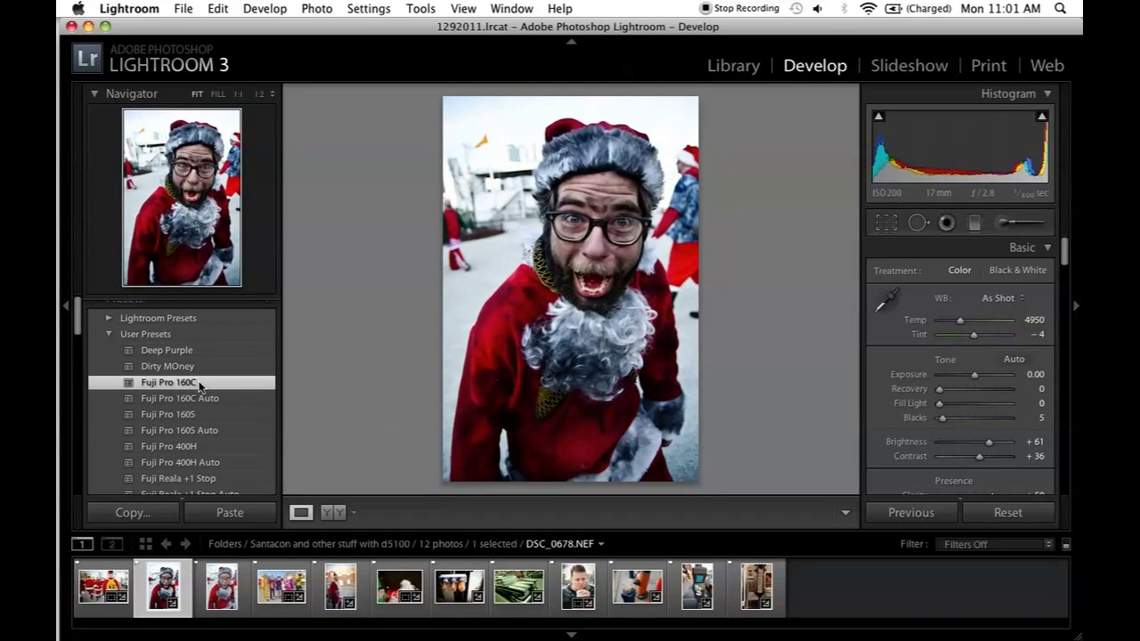
key(super+z)
Try the Hot Potatoe user preset and undo it
scroll(199, 385, down, 5)
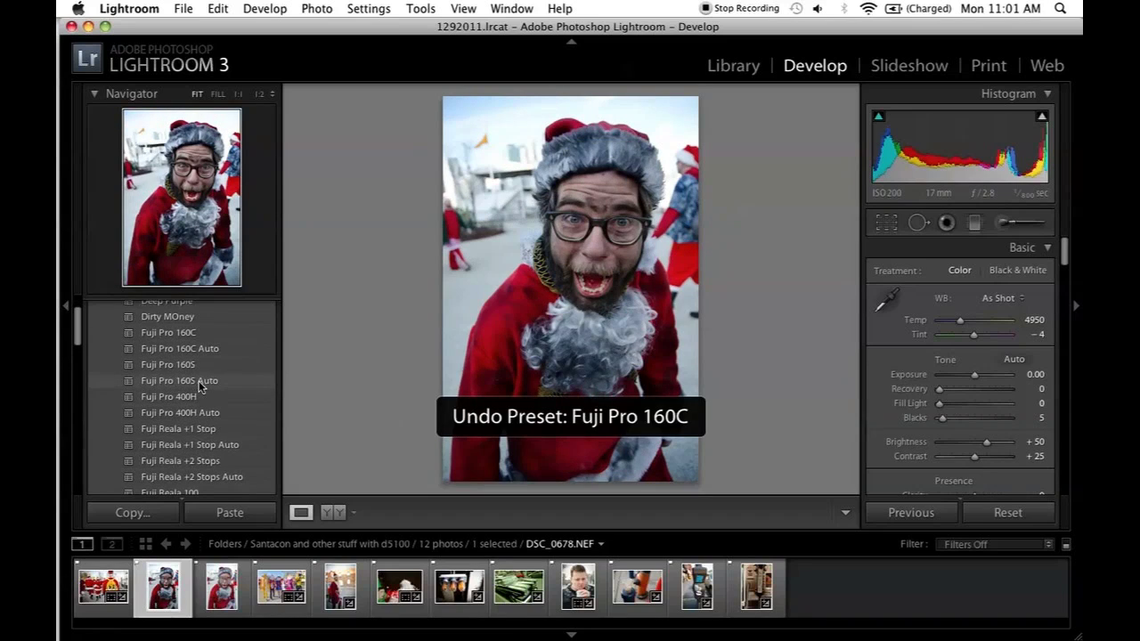
scroll(200, 386, down, 10)
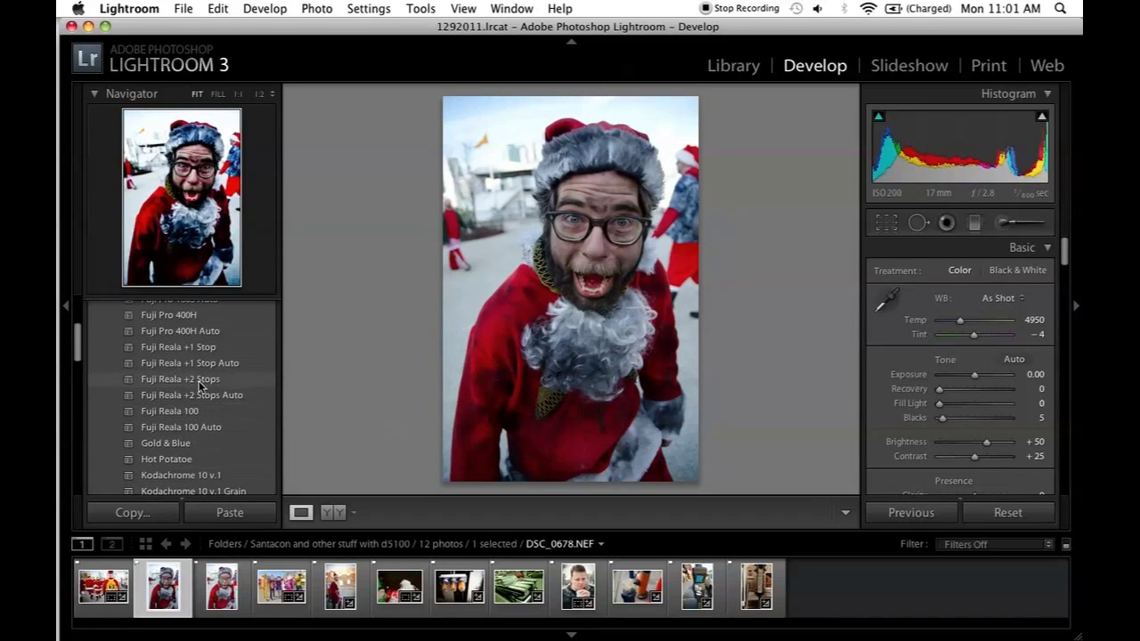
scroll(200, 385, down, 5)
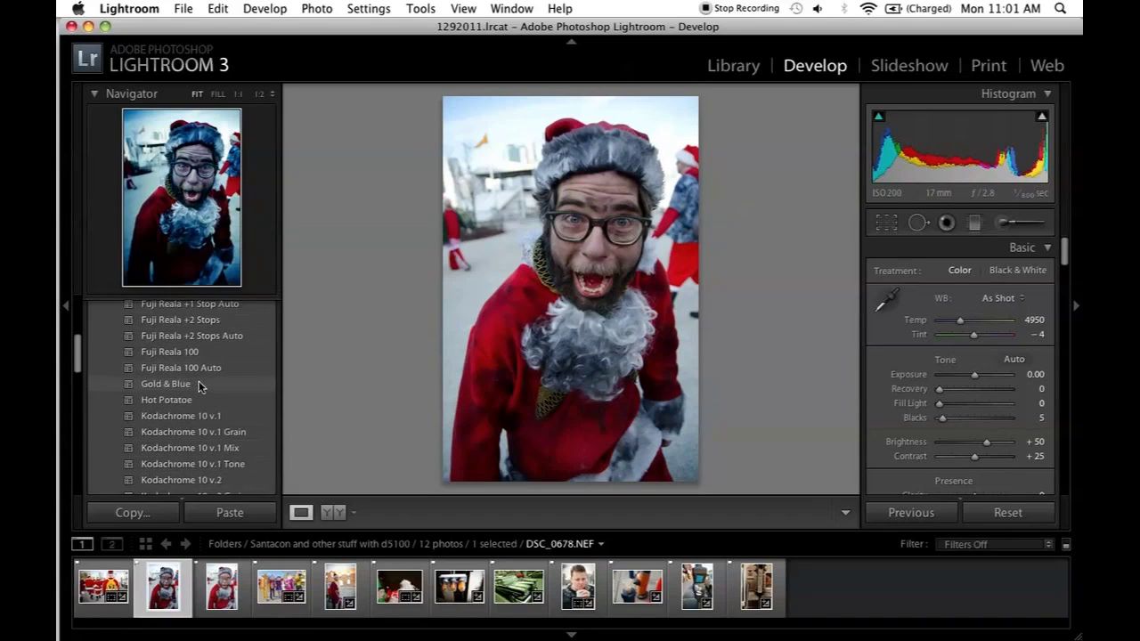
click(200, 384)
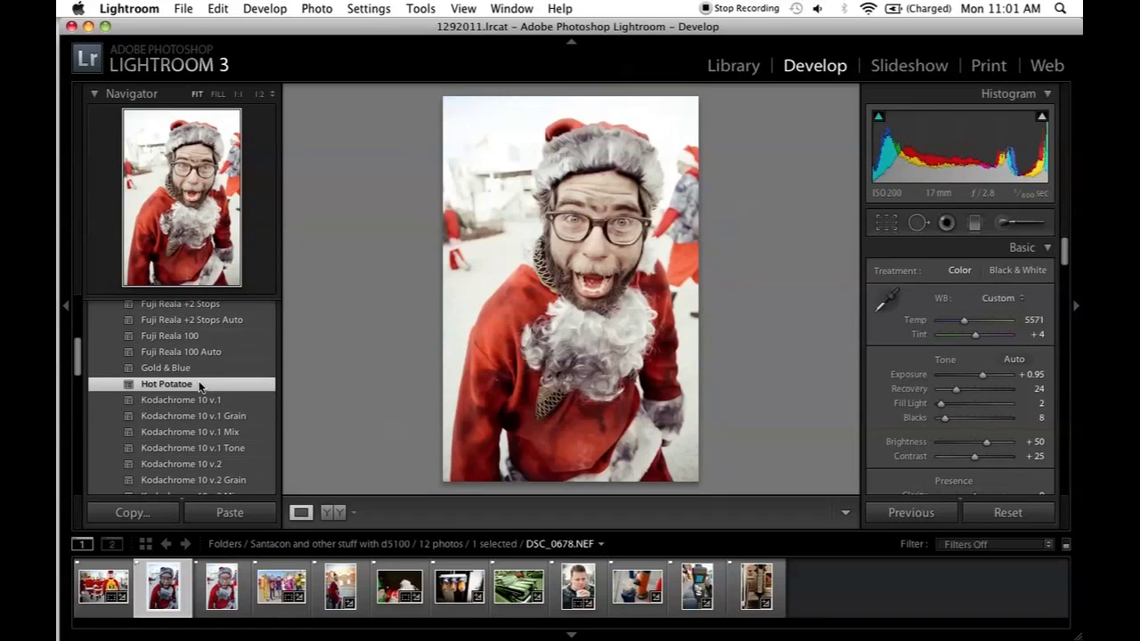
key(super+z)
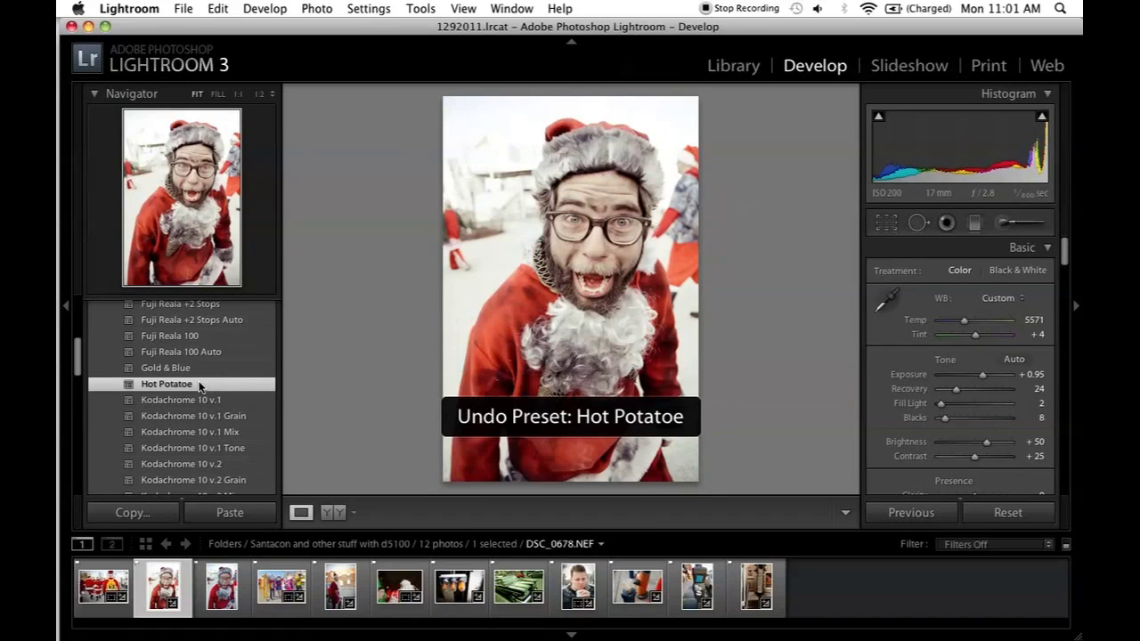
Try the Kodachrome 200 user preset and undo it
scroll(198, 392, down, 1)
scroll(197, 398, down, 2)
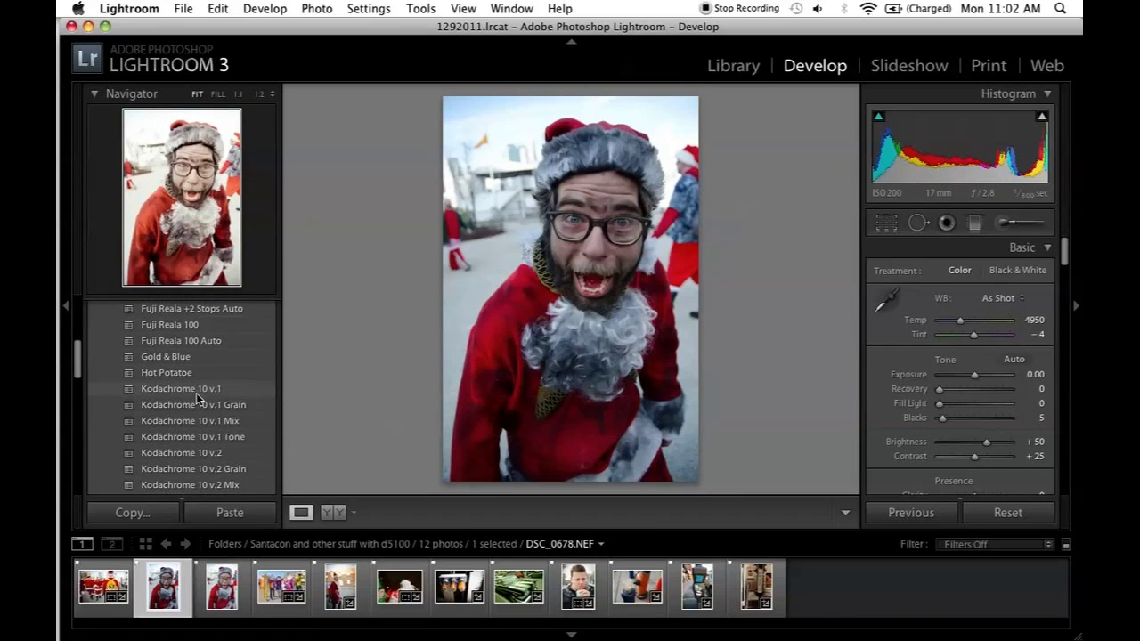
scroll(263, 368, down, 10)
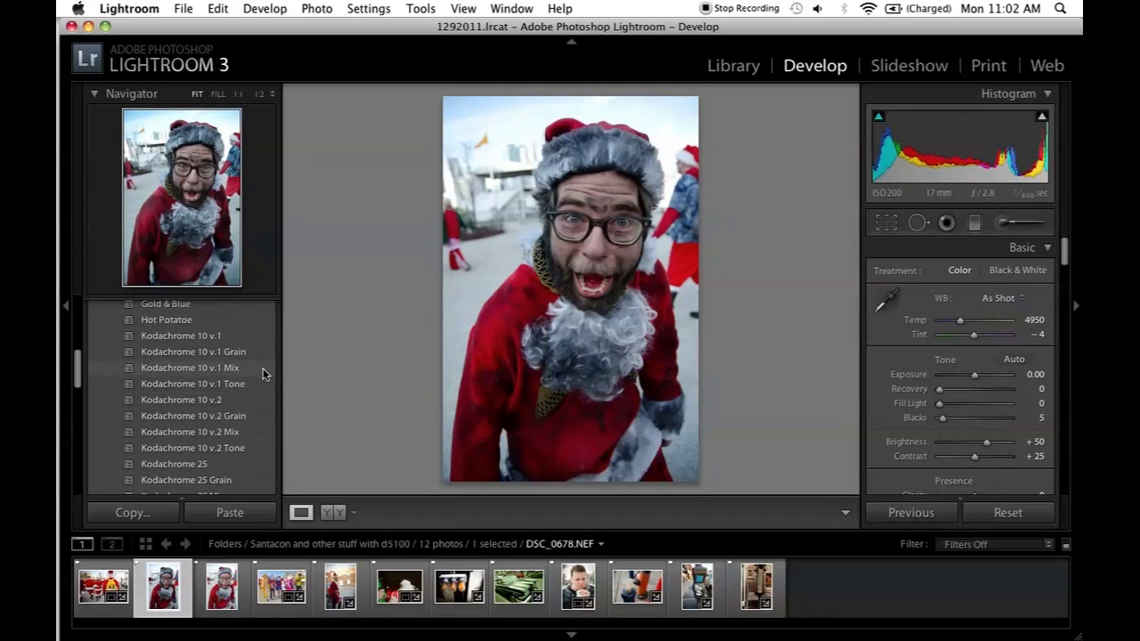
scroll(263, 368, down, 5)
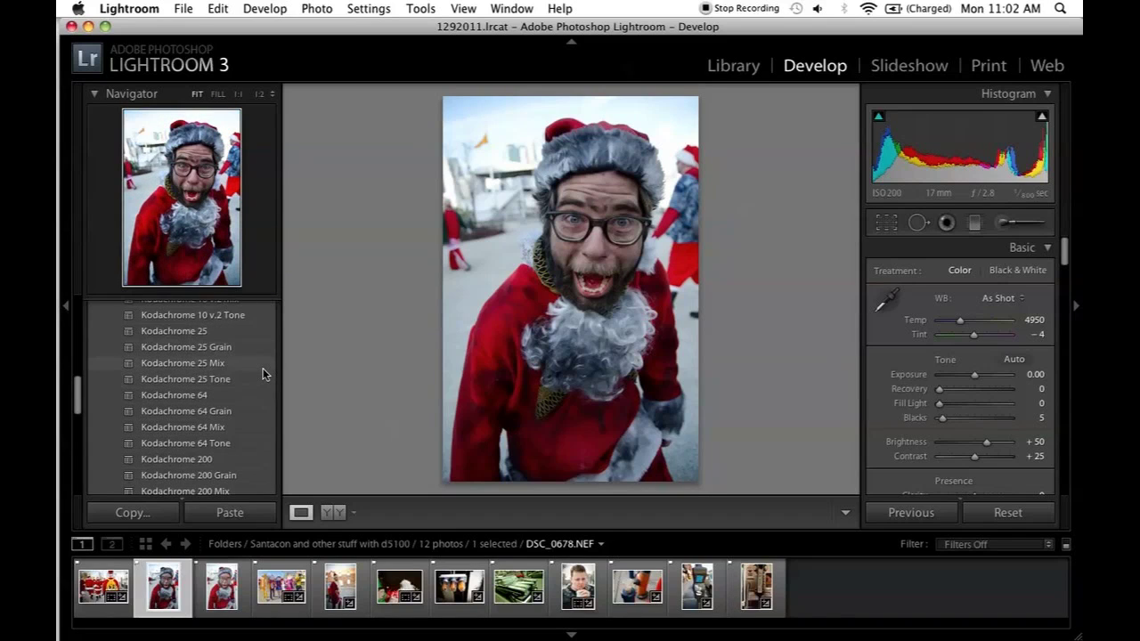
scroll(263, 368, down, 2)
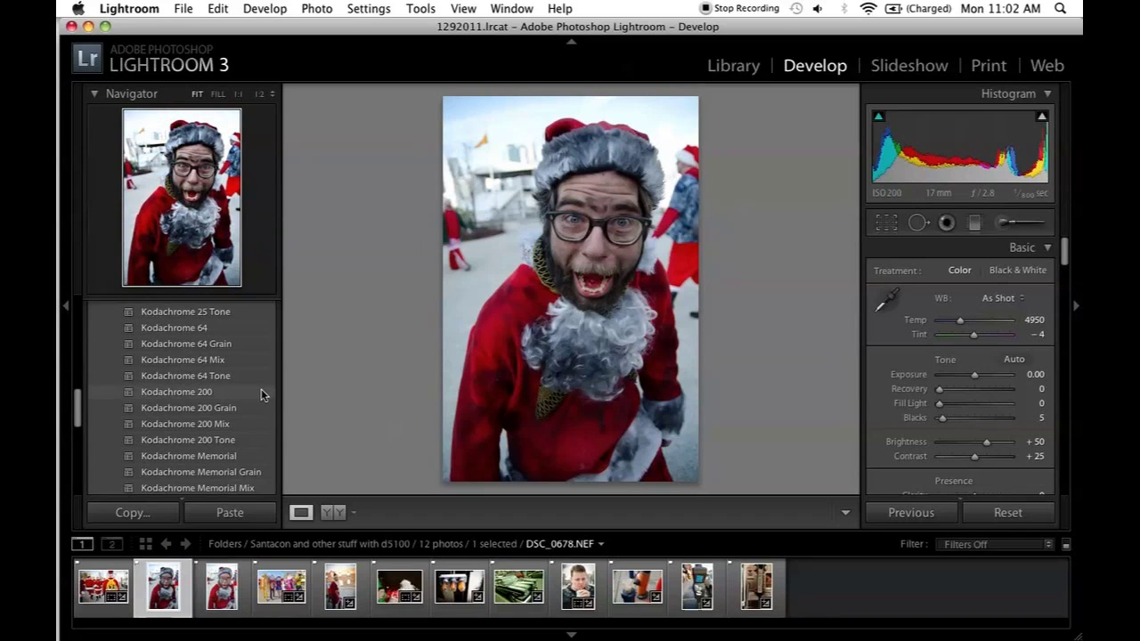
scroll(261, 392, down, 1)
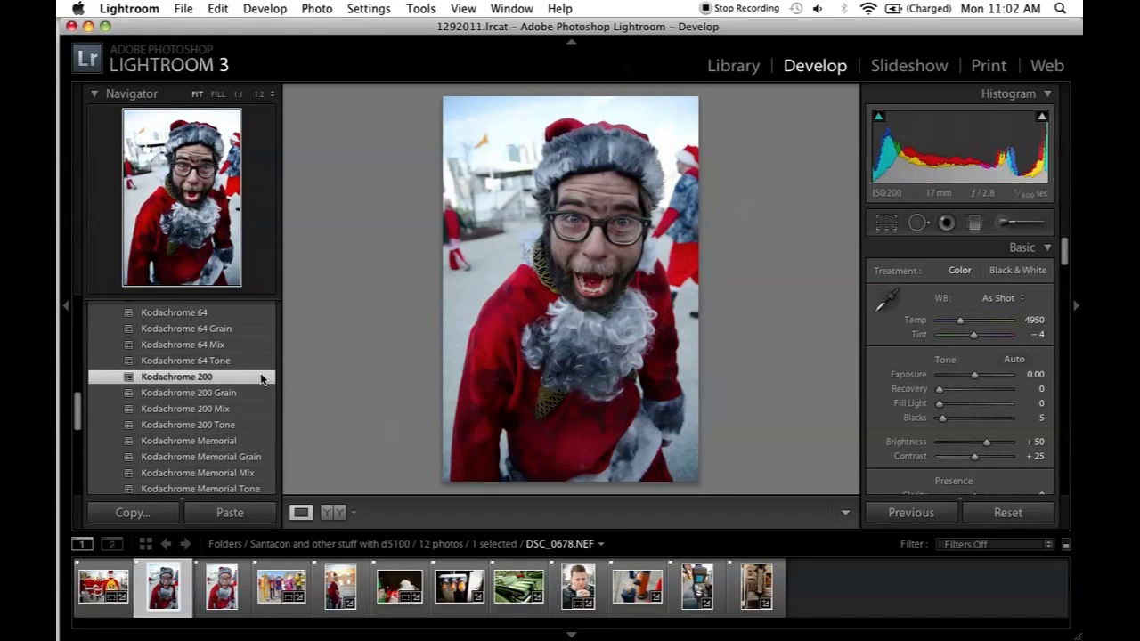
click(261, 377)
key(super+z)
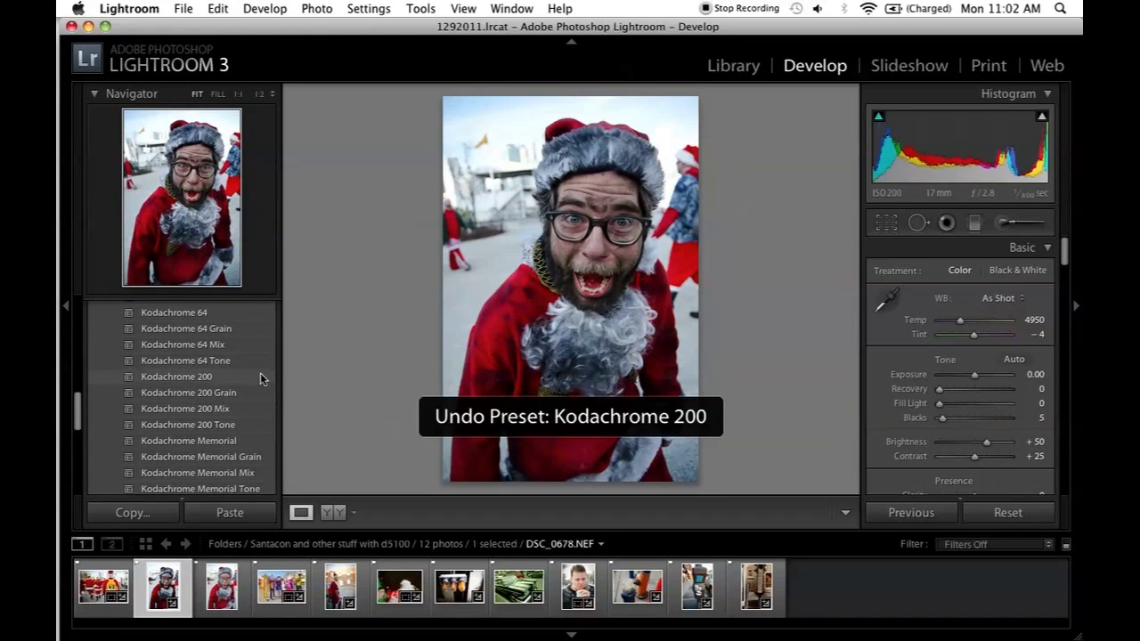
Apply the Kodachrome Memorial preset to the NEF, then move to DSC_0678-Edit.tif
scroll(260, 372, down, 3)
scroll(267, 383, down, 2)
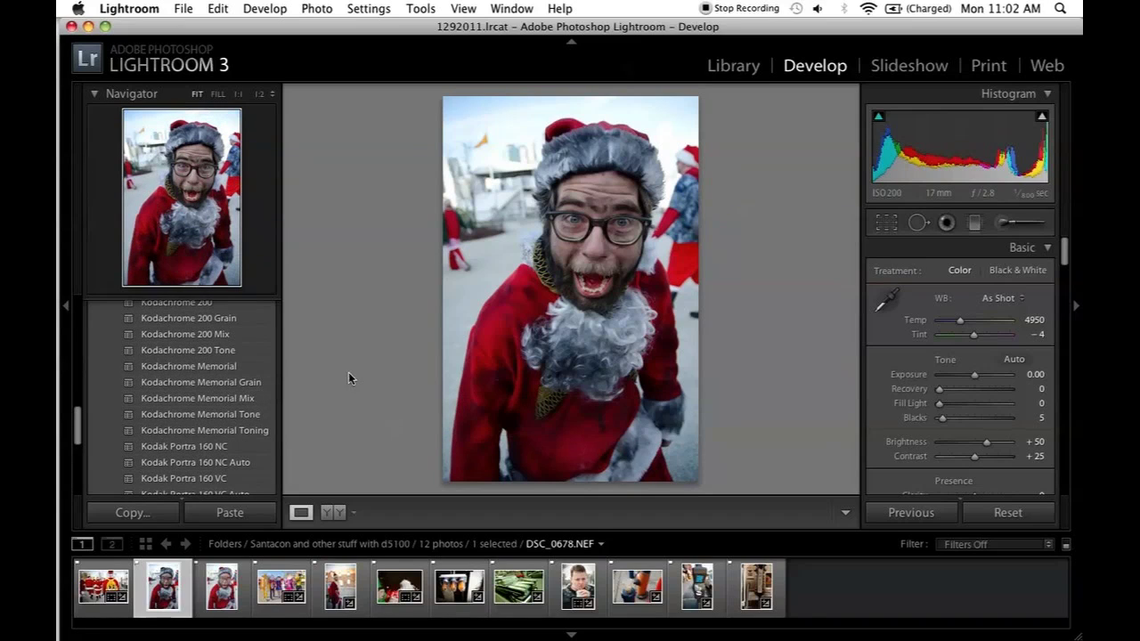
click(268, 366)
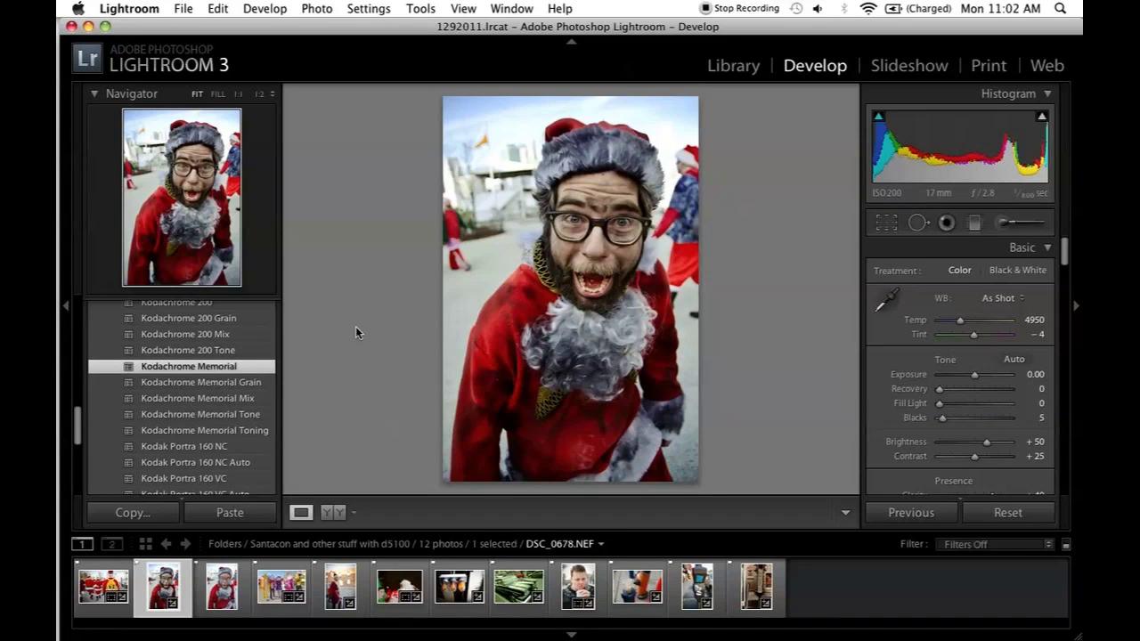
key(Right)
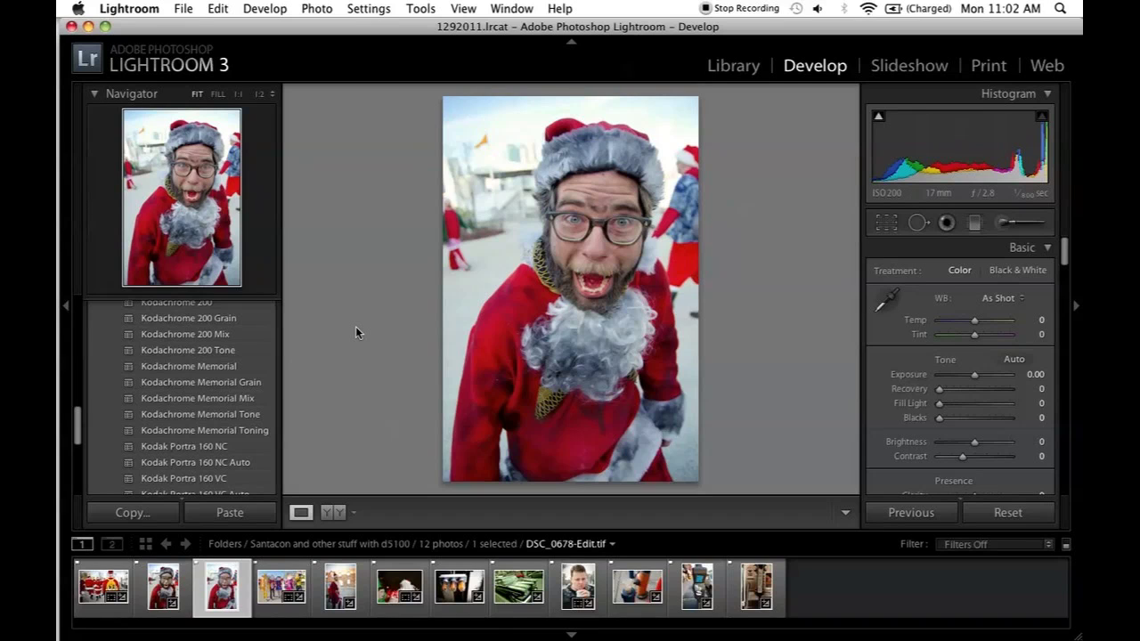
Flip between the Kodachrome Memorial NEF and DSC_0678-Edit.tif, ending on the edited TIF
key(Left)
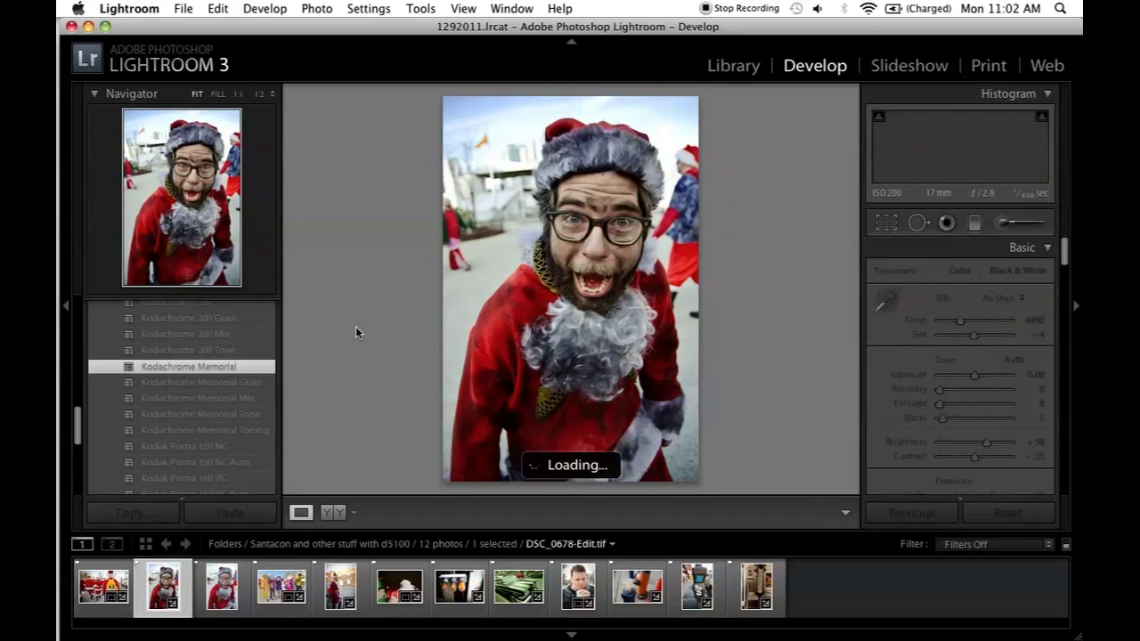
key(Right)
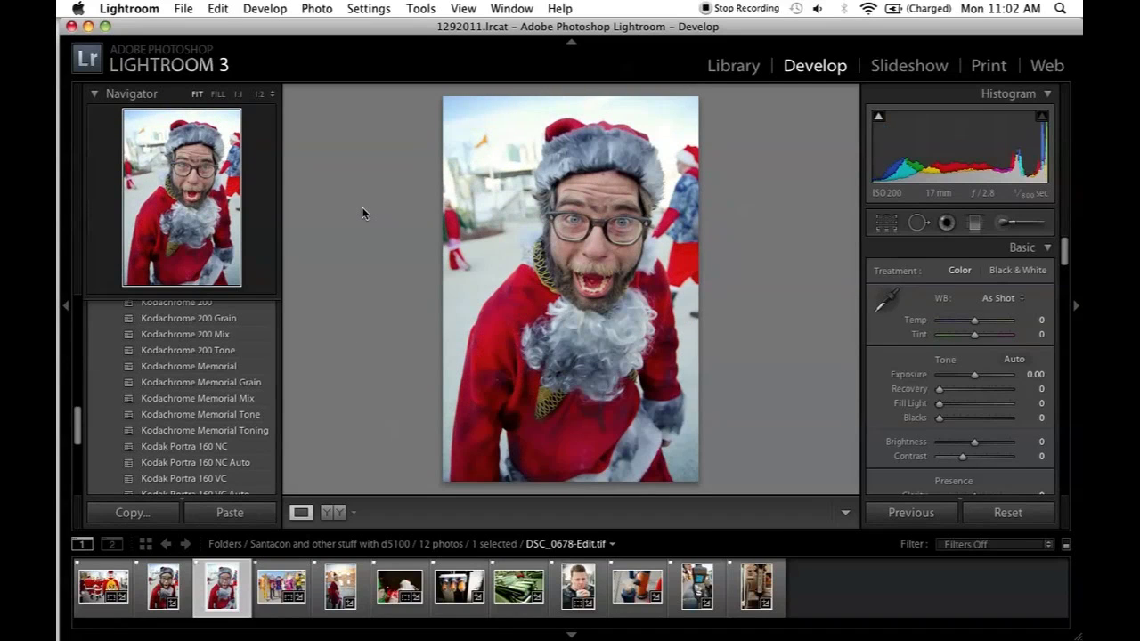